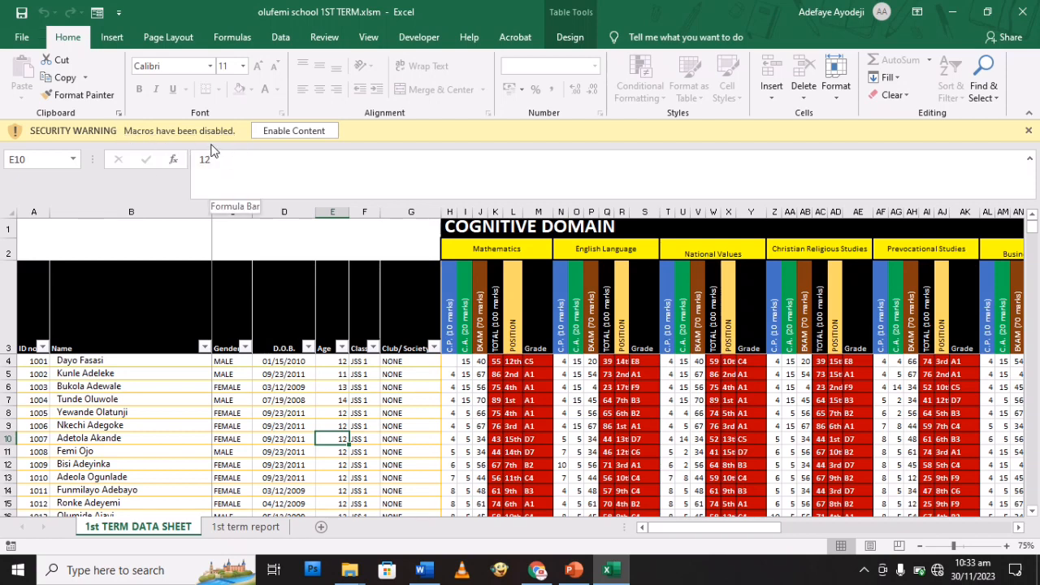
- Enable the workbook's disabled macro content and look over the 1st term report sheet
{"action": "left_click", "coordinate": [262, 136]}
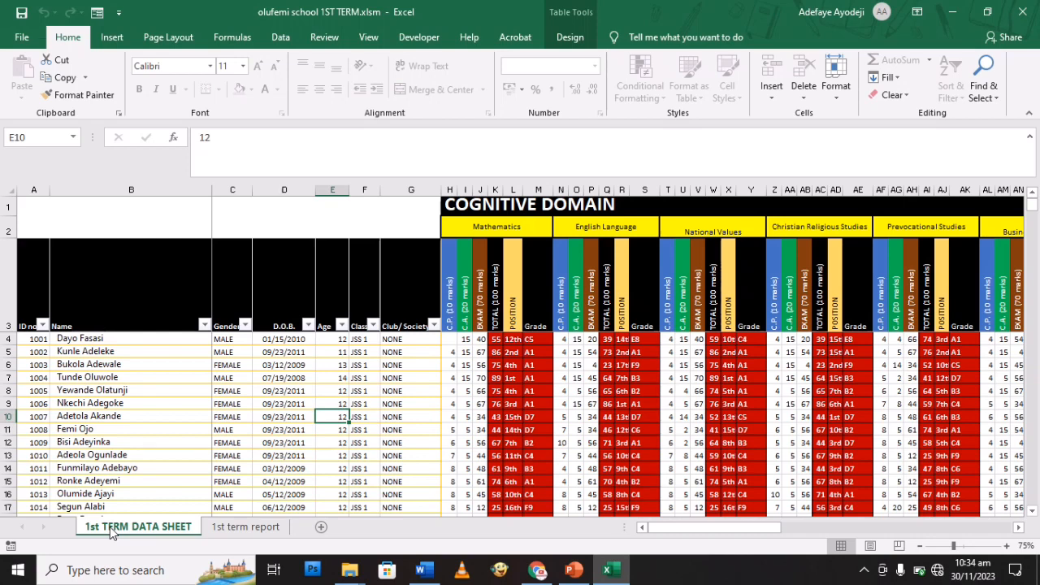
{"action": "left_click", "coordinate": [238, 528]}
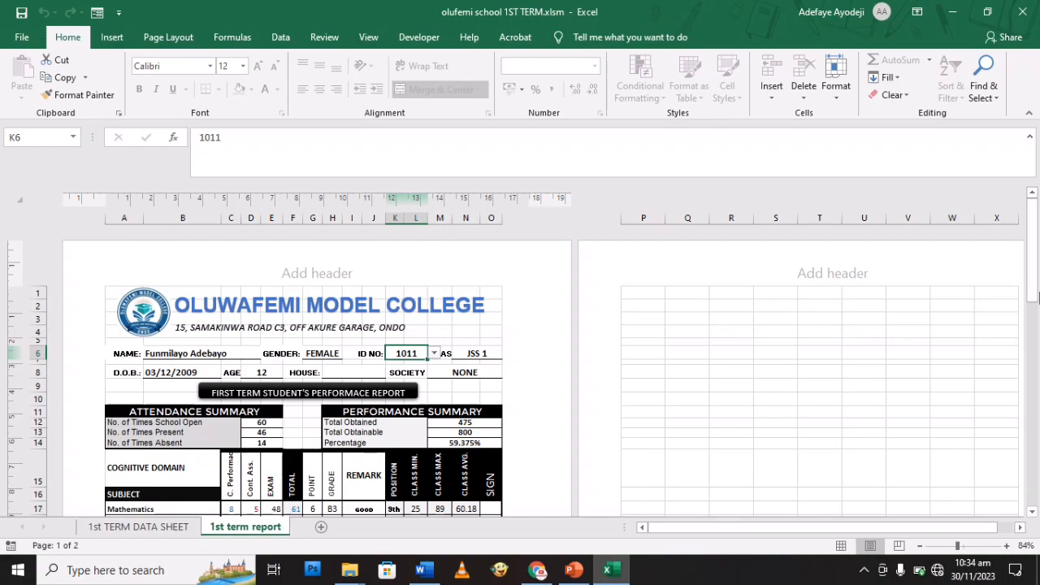
{"action": "mouse_move", "coordinate": [1032, 280]}
{"action": "left_mouse_down"}
{"action": "mouse_move", "coordinate": [1029, 455]}
{"action": "mouse_move", "coordinate": [1030, 272]}
{"action": "left_mouse_up"}
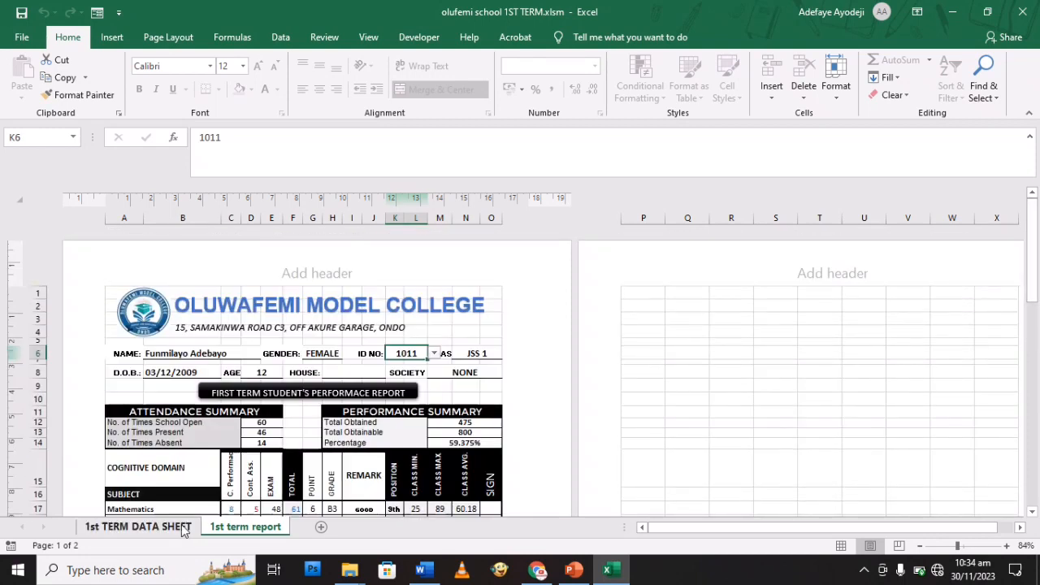
{"action": "left_click", "coordinate": [114, 527]}
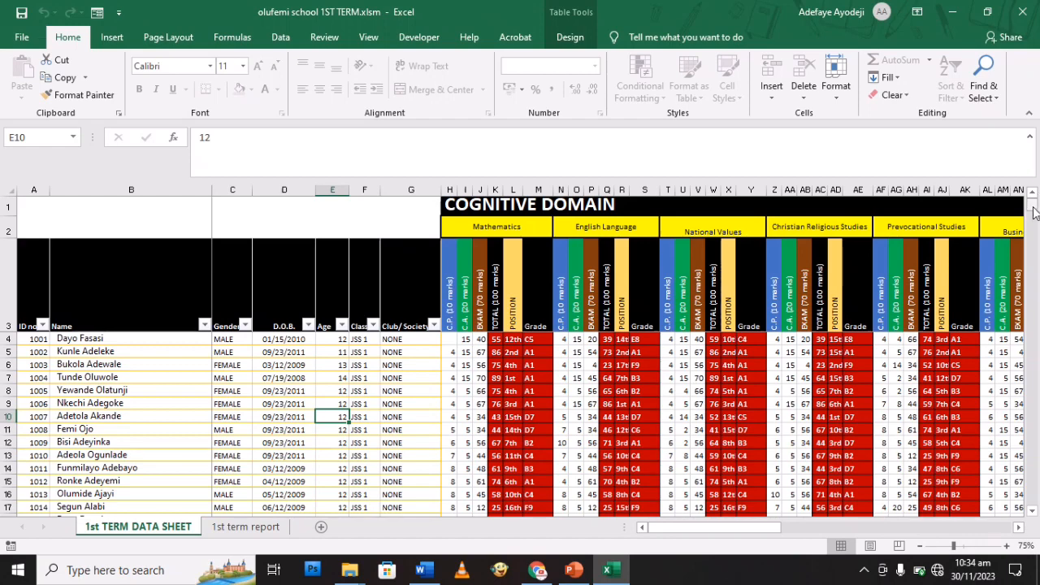
- Examine the 1st TERM DATA SHEET from the student list across the subject scores, overall results, behavioural domains and attendance
{"action": "left_click_drag", "start_coordinate": [1032, 211], "coordinate": [1032, 220]}
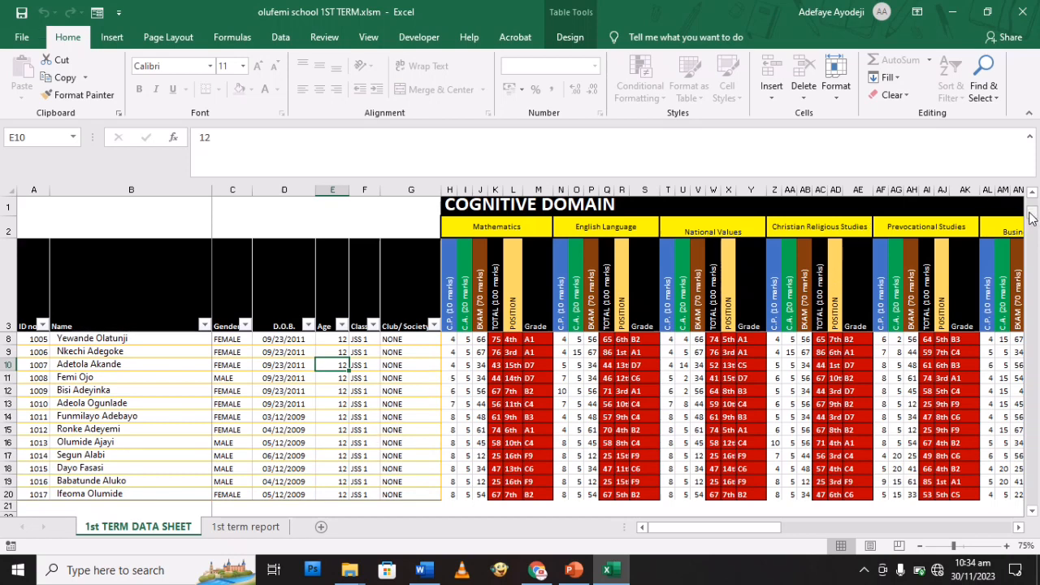
{"action": "left_click_drag", "start_coordinate": [1031, 216], "coordinate": [1031, 203]}
{"action": "mouse_move", "coordinate": [685, 529]}
{"action": "left_mouse_down"}
{"action": "mouse_move", "coordinate": [740, 529]}
{"action": "mouse_move", "coordinate": [692, 536]}
{"action": "left_mouse_up"}
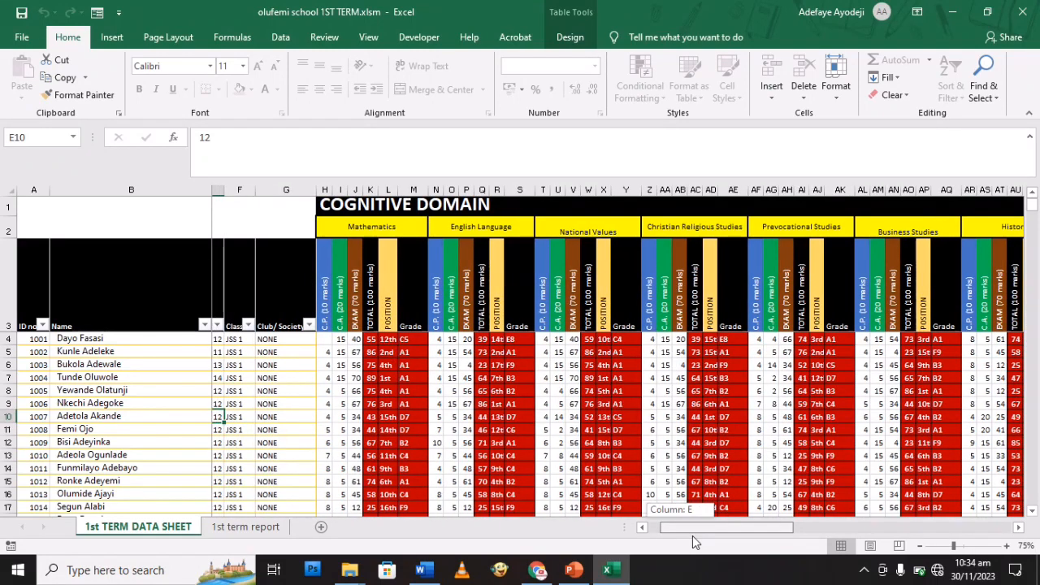
{"action": "left_click_drag", "start_coordinate": [692, 536], "coordinate": [845, 538]}
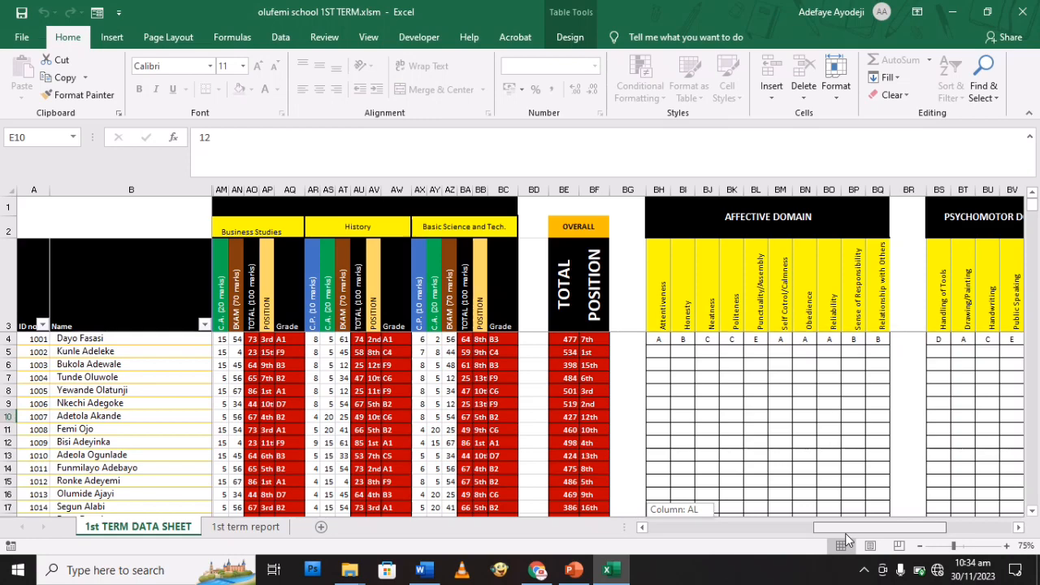
{"action": "left_click_drag", "start_coordinate": [845, 534], "coordinate": [918, 534]}
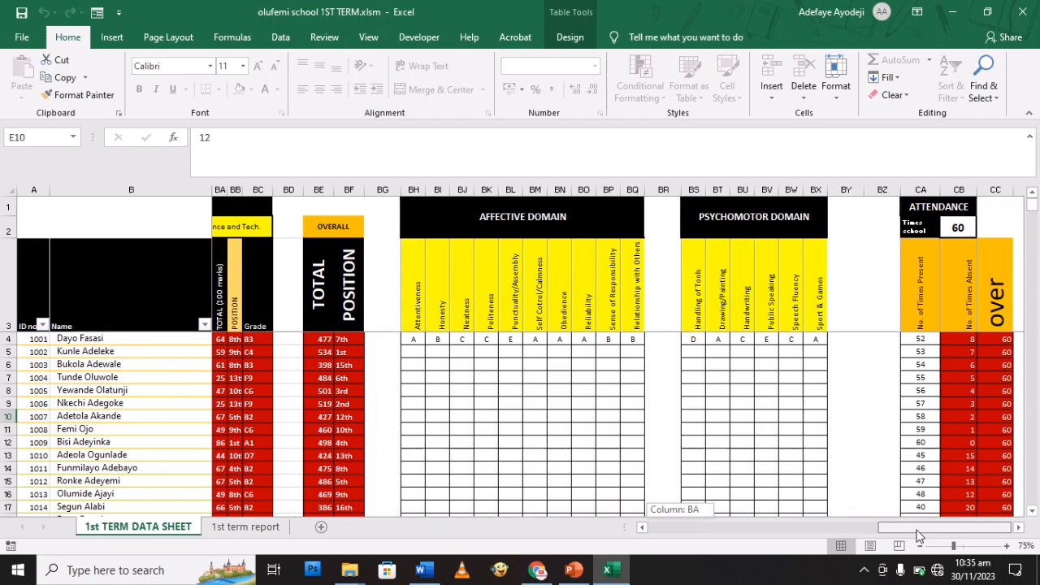
{"action": "left_click_drag", "start_coordinate": [918, 534], "coordinate": [919, 534]}
- Check the report sheet again and review all score, domain and attendance columns of the data sheet it draws on
{"action": "left_click", "coordinate": [230, 533]}
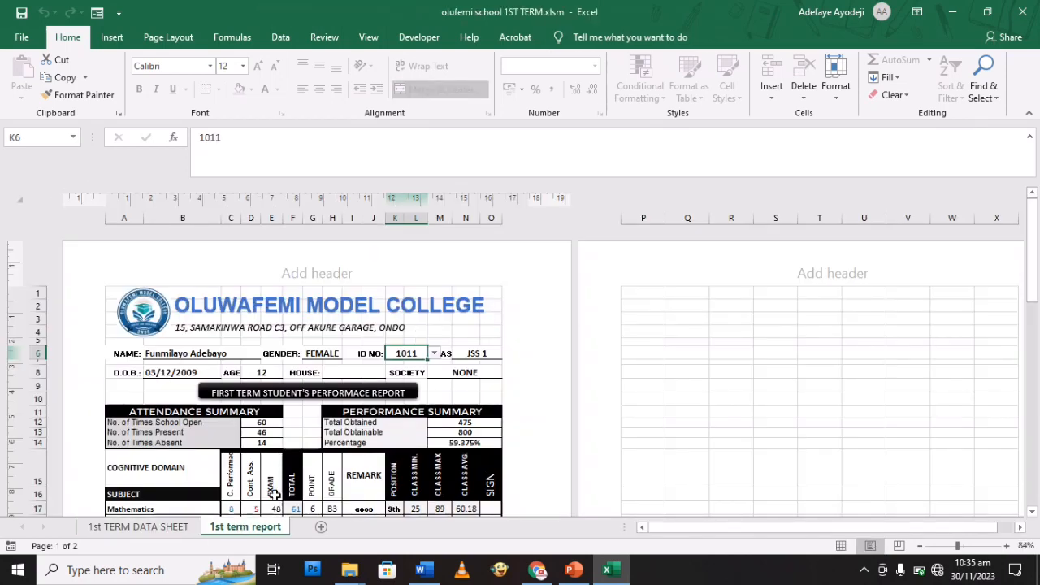
{"action": "left_click", "coordinate": [171, 529]}
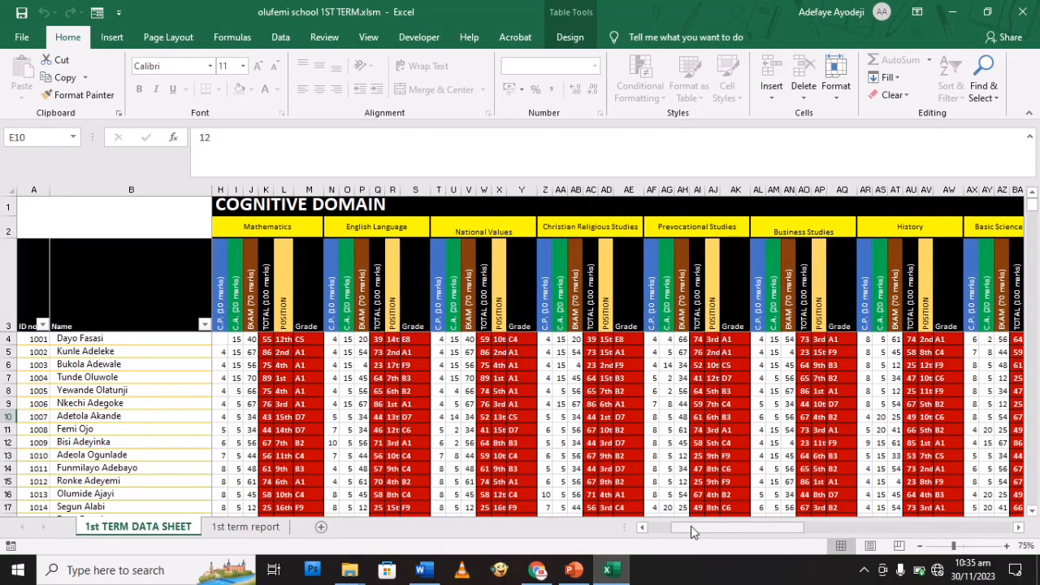
{"action": "left_click_drag", "start_coordinate": [691, 526], "coordinate": [615, 531]}
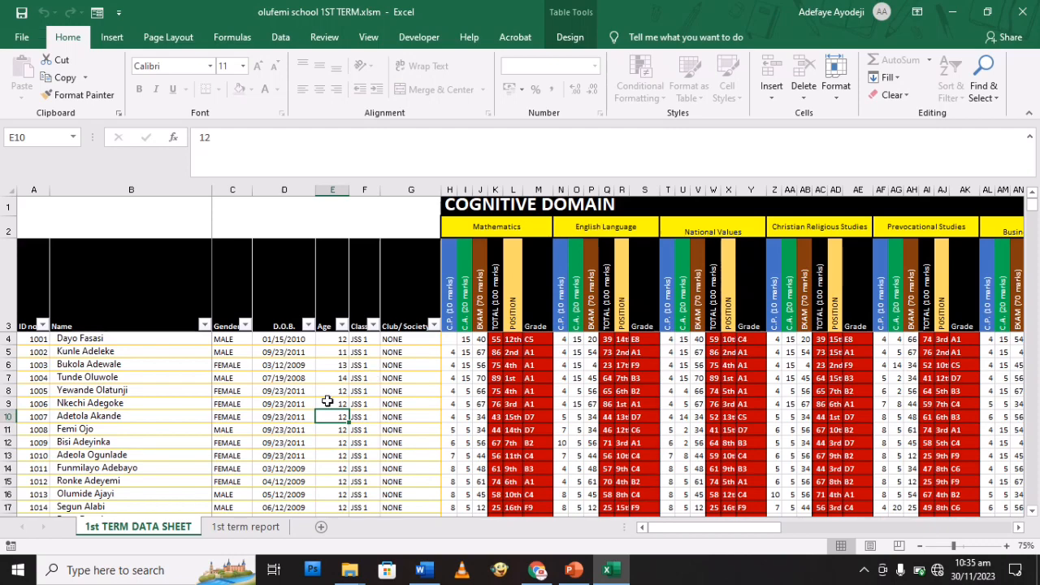
{"action": "left_click_drag", "start_coordinate": [660, 529], "coordinate": [779, 528]}
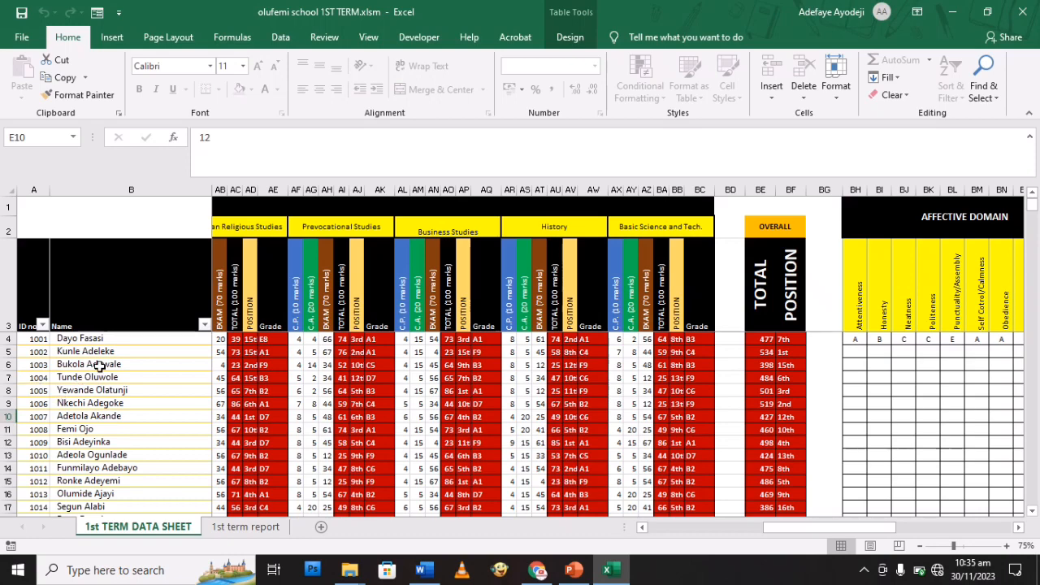
{"action": "left_click_drag", "start_coordinate": [828, 529], "coordinate": [943, 528]}
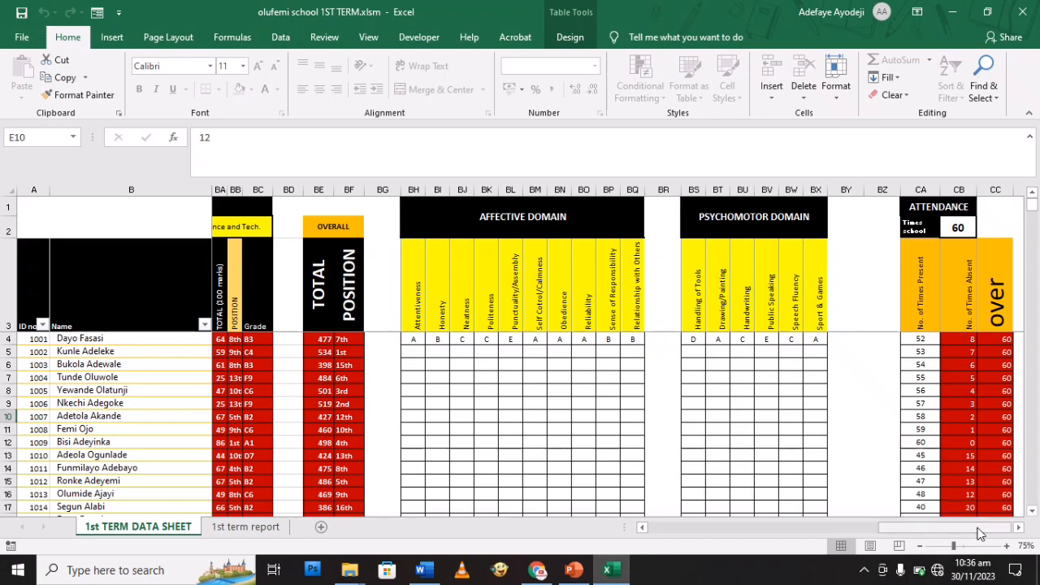
{"action": "left_click", "coordinate": [1019, 528]}
{"action": "left_click_drag", "start_coordinate": [996, 528], "coordinate": [744, 553]}
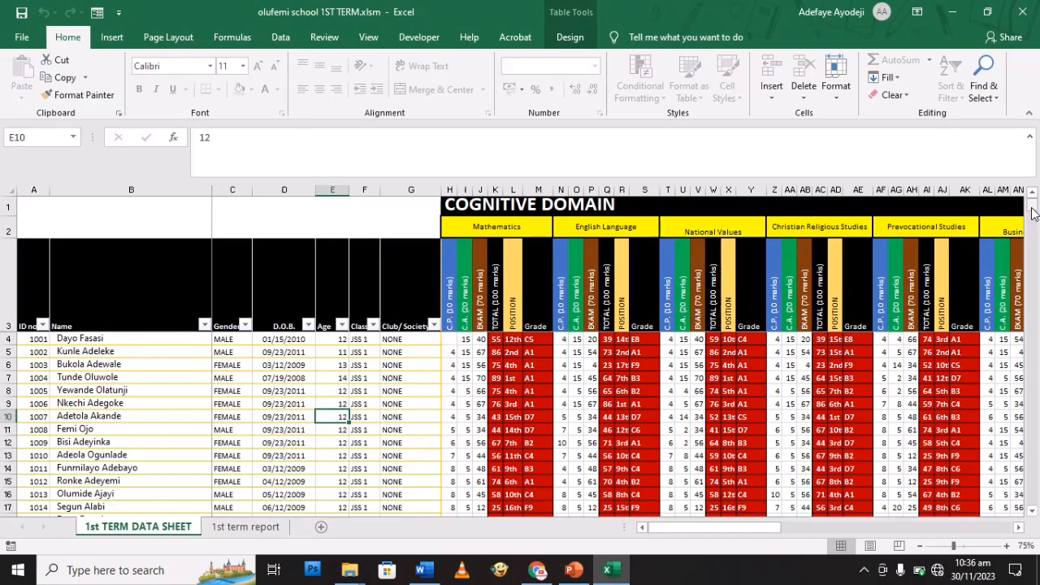
- Examine the subject summary blocks with class minimum, maximum and average below the student records
{"action": "left_click_drag", "start_coordinate": [1033, 208], "coordinate": [1036, 235]}
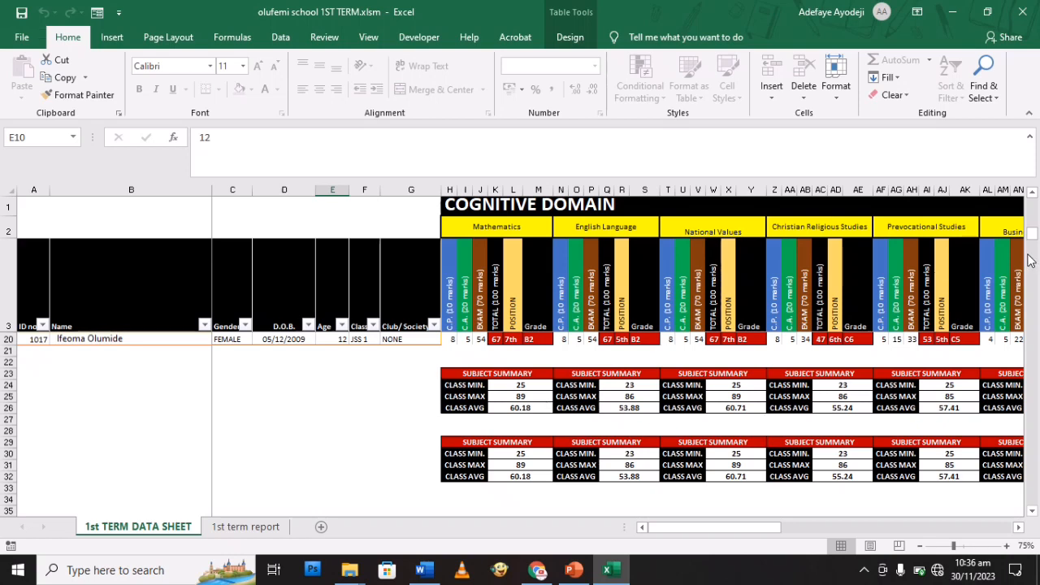
{"action": "left_click_drag", "start_coordinate": [1035, 236], "coordinate": [1034, 205]}
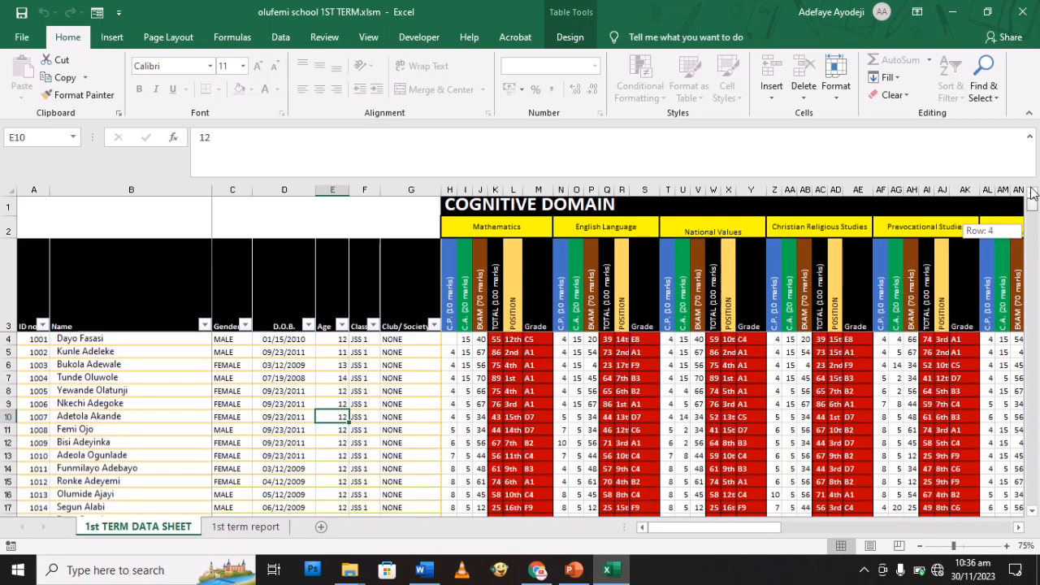
{"action": "left_click_drag", "start_coordinate": [675, 533], "coordinate": [666, 532]}
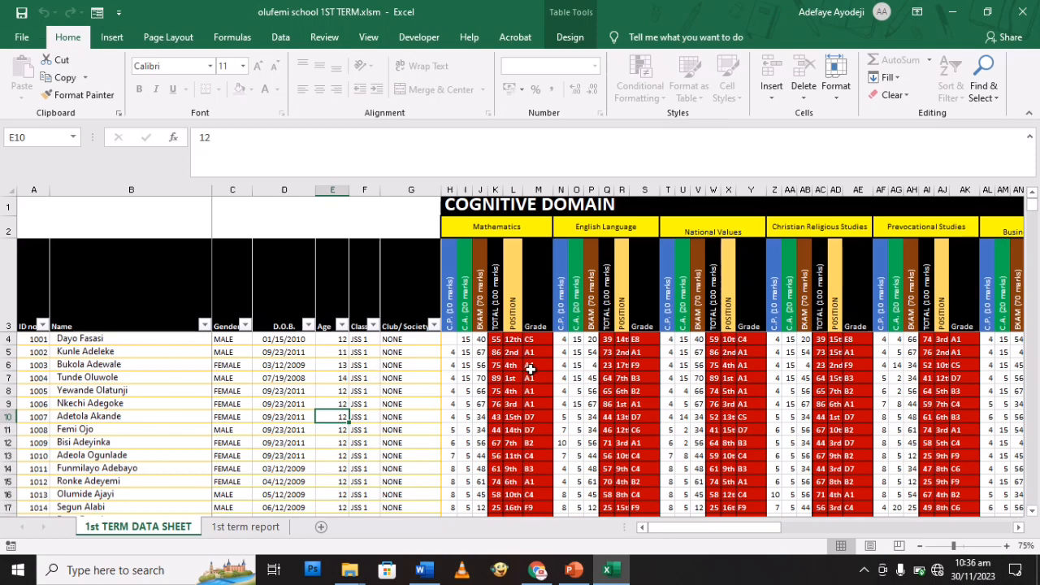
- Inspect the ID number, name, gender and exam score entries of the first students in the data sheet
{"action": "left_click", "coordinate": [482, 354]}
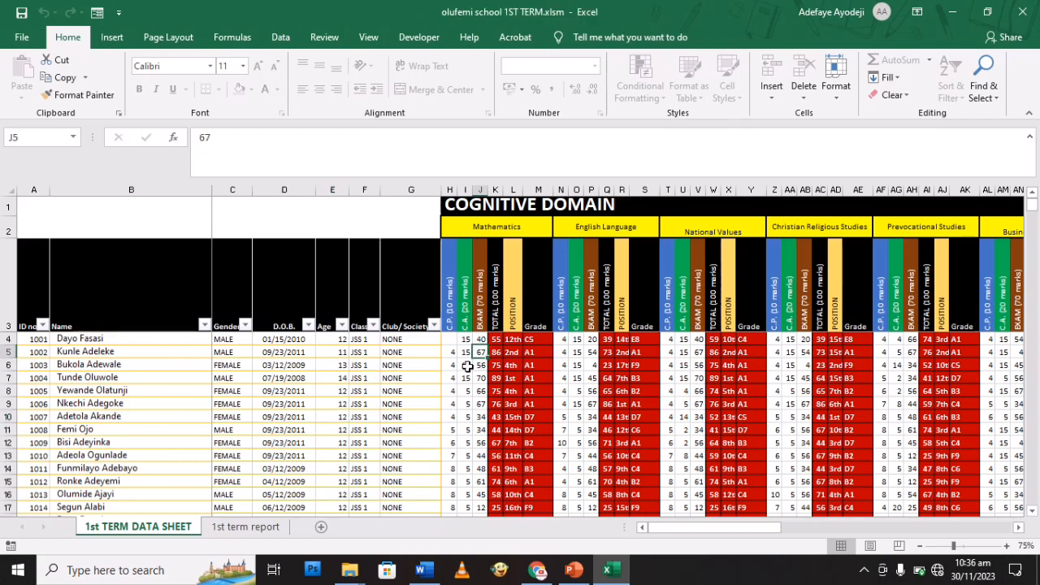
{"action": "left_click", "coordinate": [320, 356]}
{"action": "left_click", "coordinate": [250, 366]}
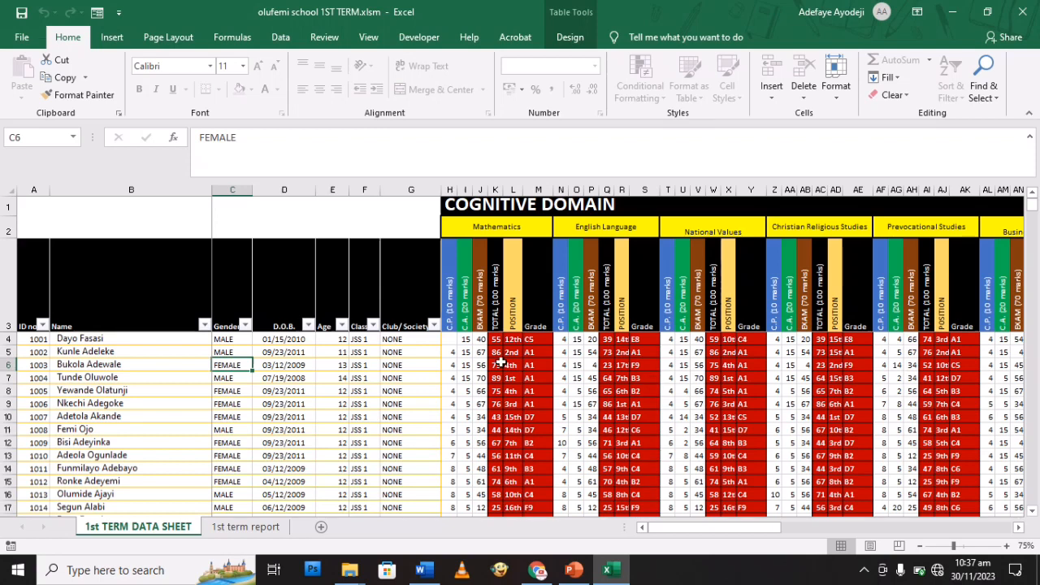
{"action": "left_click", "coordinate": [73, 351]}
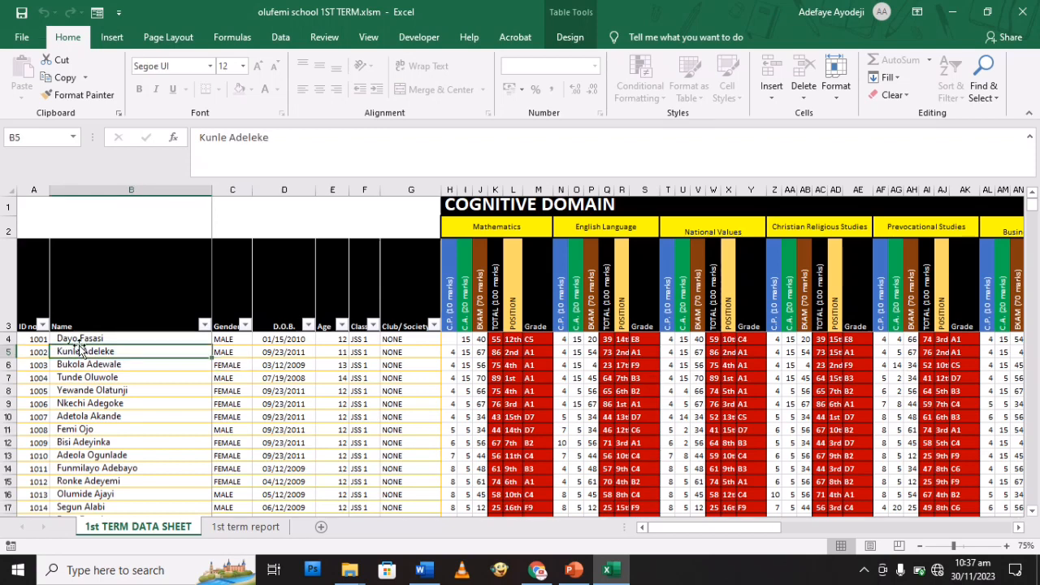
{"action": "left_click", "coordinate": [78, 340]}
{"action": "left_click", "coordinate": [34, 341]}
{"action": "left_click_drag", "start_coordinate": [35, 341], "coordinate": [38, 389]}
{"action": "left_click", "coordinate": [41, 352]}
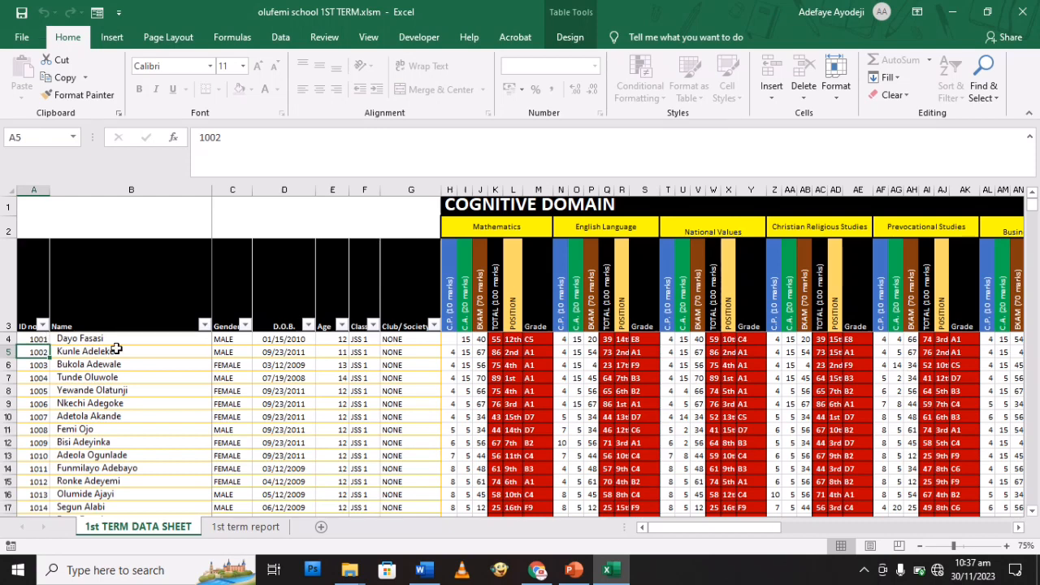
{"action": "left_click", "coordinate": [128, 339]}
{"action": "left_click", "coordinate": [112, 379]}
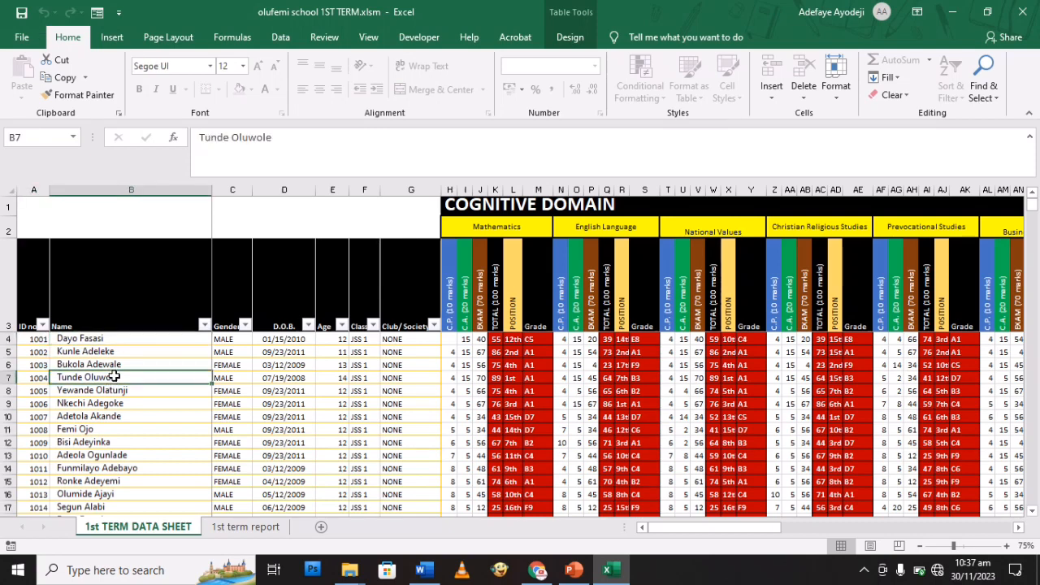
{"action": "left_click", "coordinate": [149, 340]}
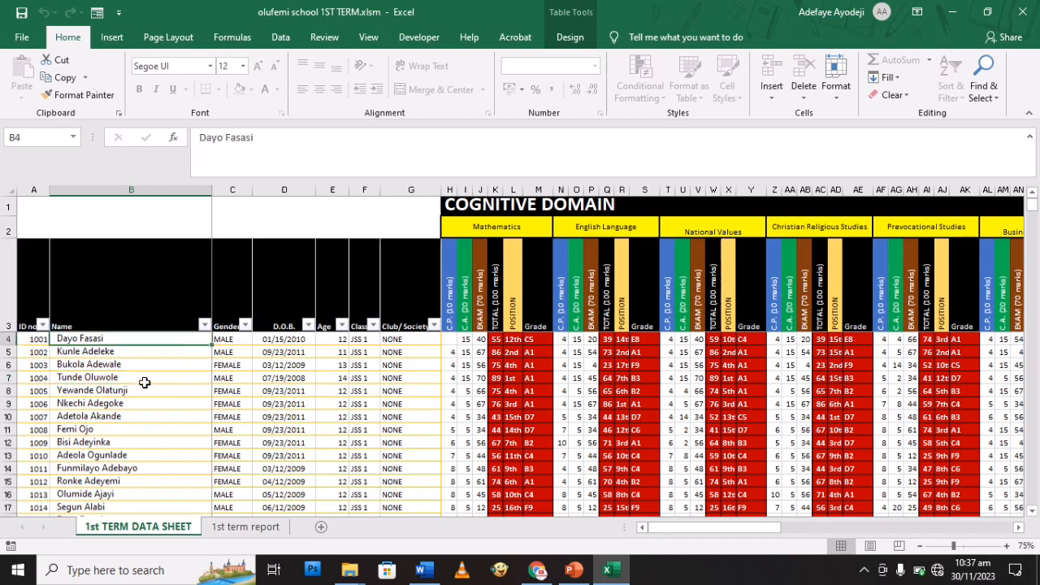
{"action": "left_click", "coordinate": [145, 381]}
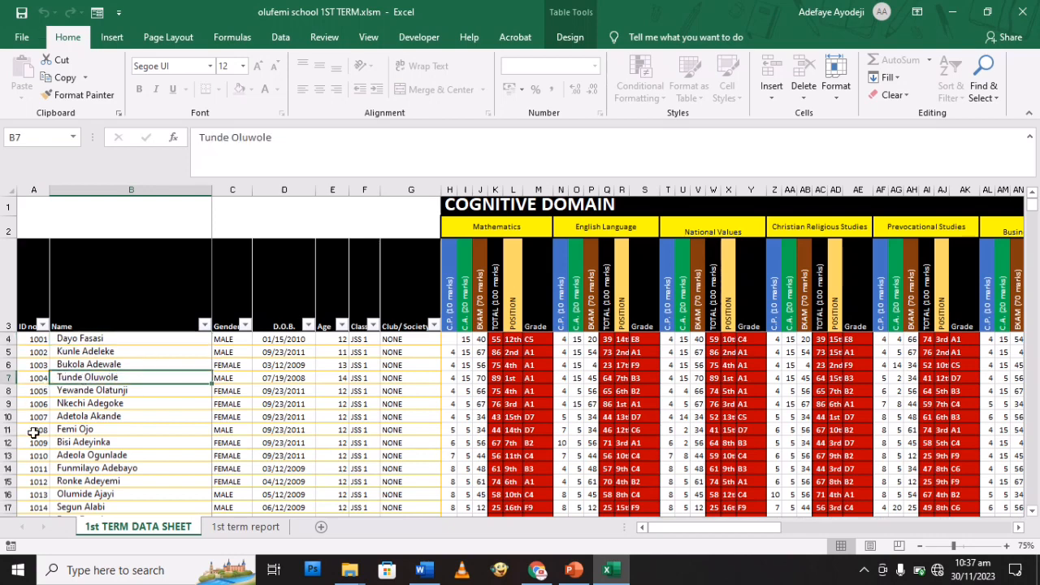
- Clear the student details in A15:G20 and undo that deletion
{"action": "left_click_drag", "start_coordinate": [38, 483], "coordinate": [401, 489]}
{"action": "key", "text": "Delete"}
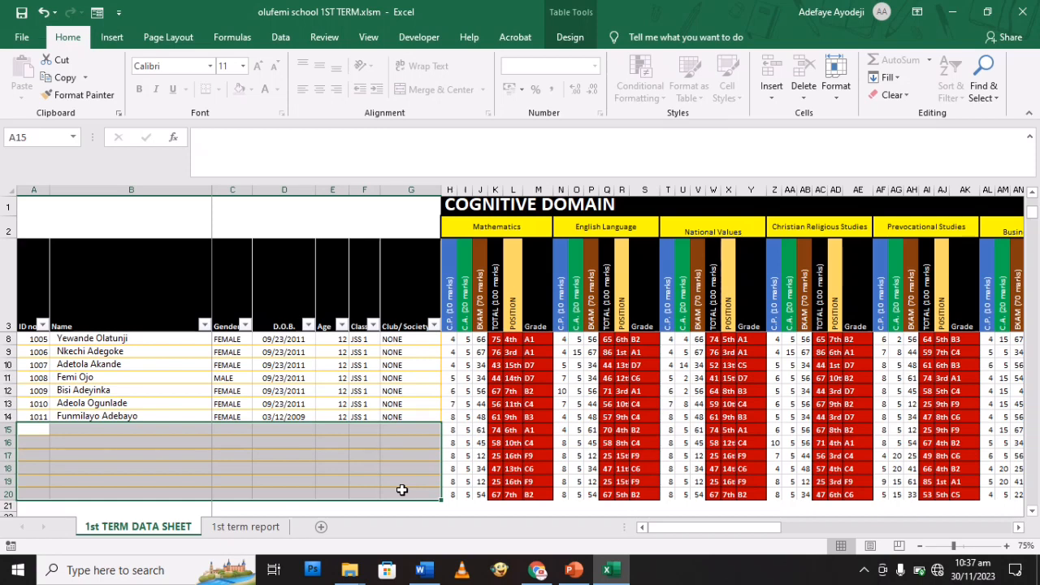
{"action": "left_click", "coordinate": [347, 457]}
{"action": "key", "text": "ctrl+z"}
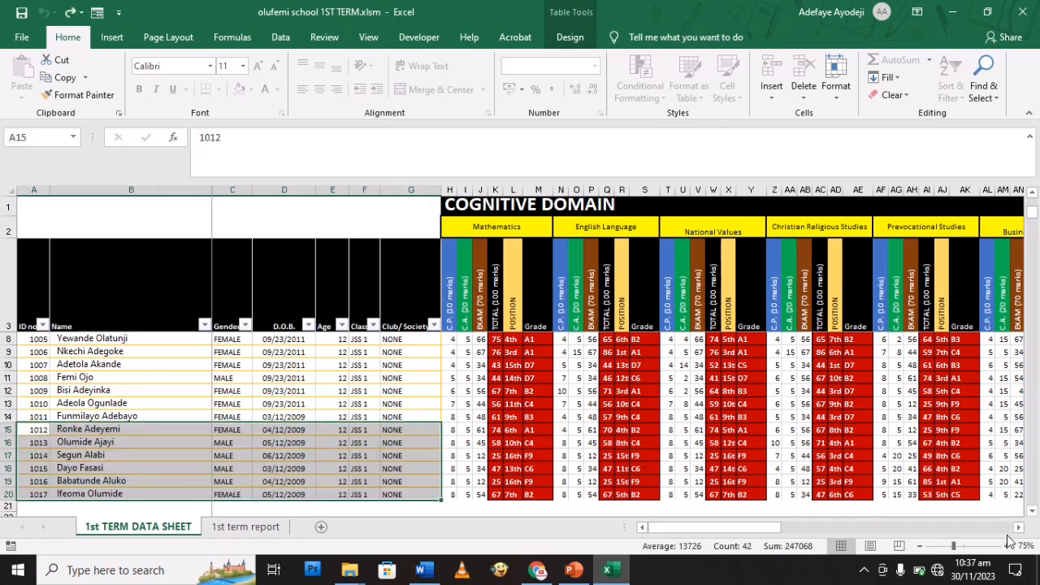
{"action": "left_click_drag", "start_coordinate": [1034, 214], "coordinate": [1036, 202]}
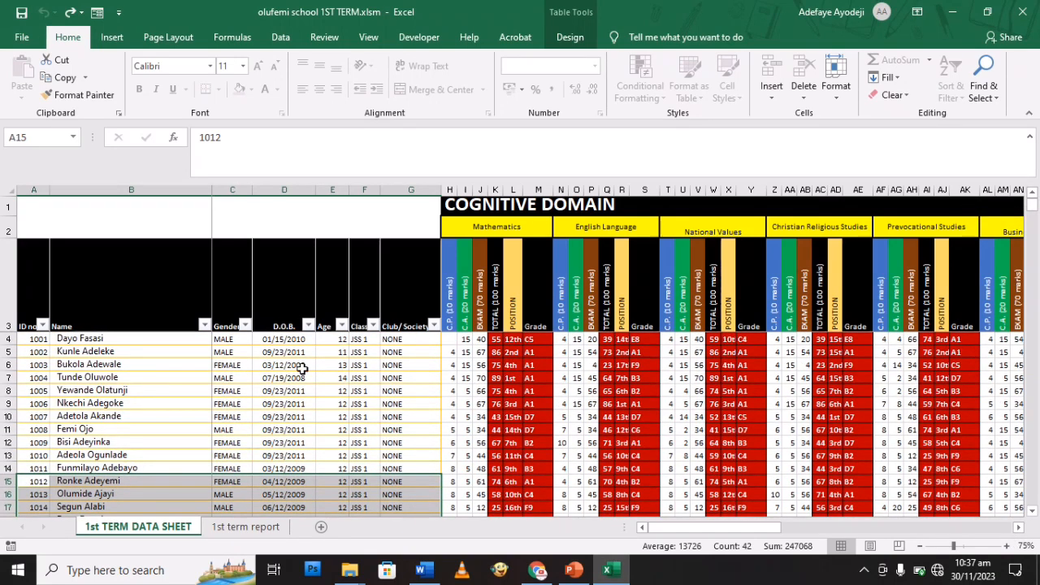
- Inspect the C.P. and exam score cells in the Mathematics section for several students
{"action": "left_click", "coordinate": [453, 349]}
{"action": "left_click", "coordinate": [478, 340]}
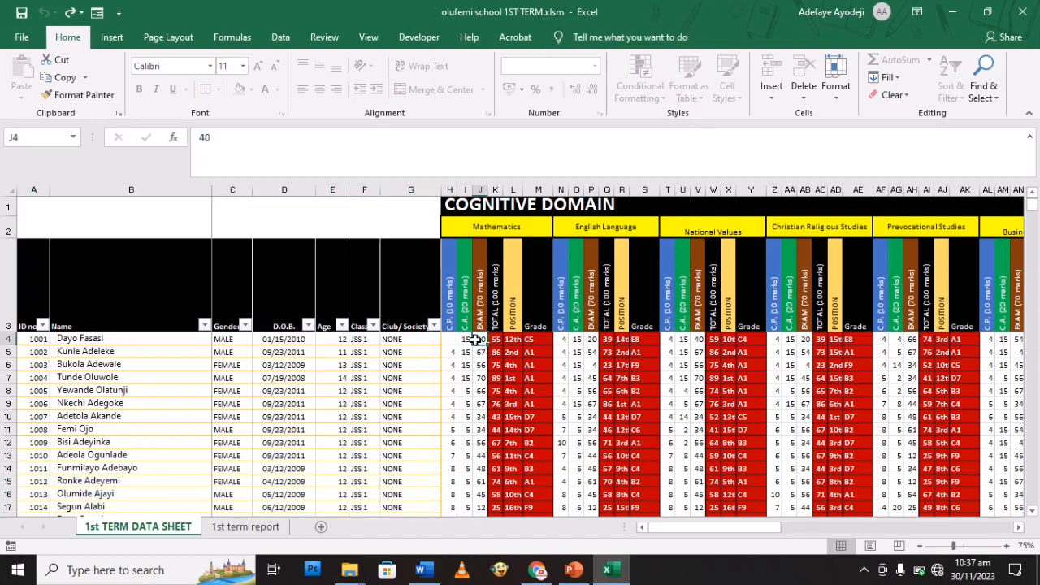
{"action": "left_click", "coordinate": [483, 380]}
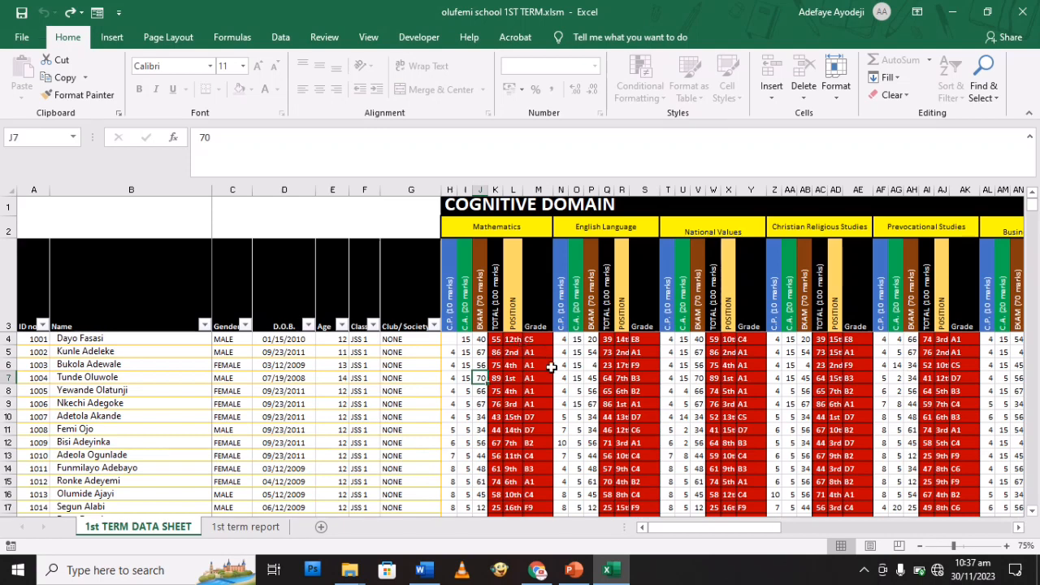
{"action": "left_click", "coordinate": [448, 350]}
{"action": "left_click", "coordinate": [453, 417]}
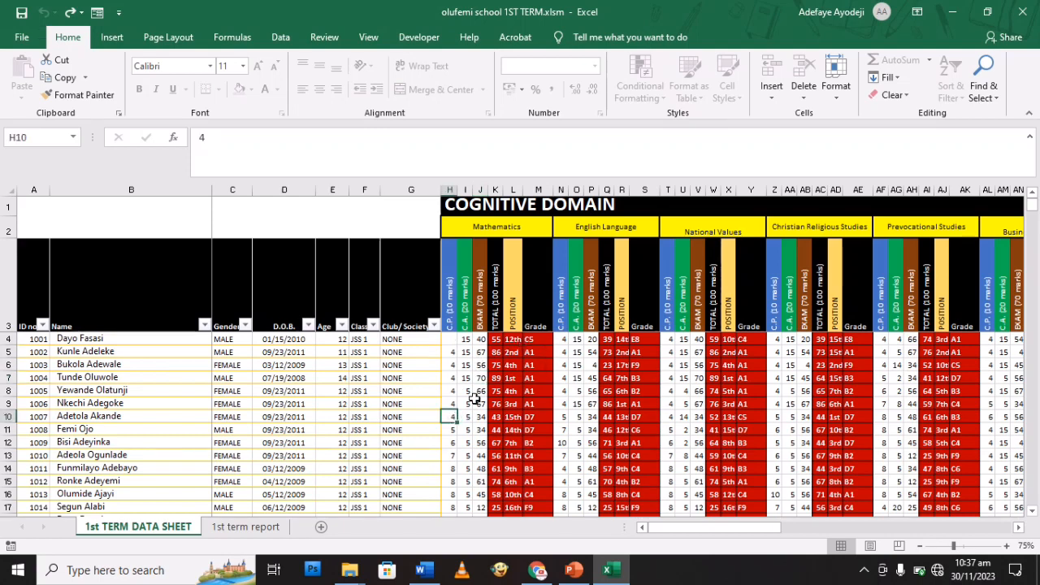
{"action": "left_click", "coordinate": [479, 403]}
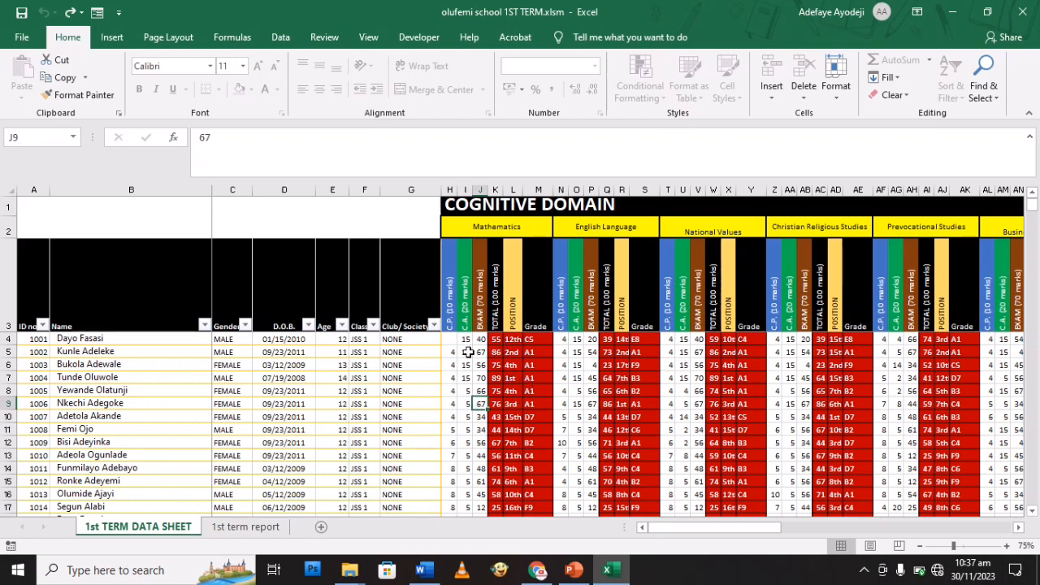
- Try to enter 12 as the Mathematics C.P. score of student 1001 in H4
{"action": "left_click", "coordinate": [446, 340]}
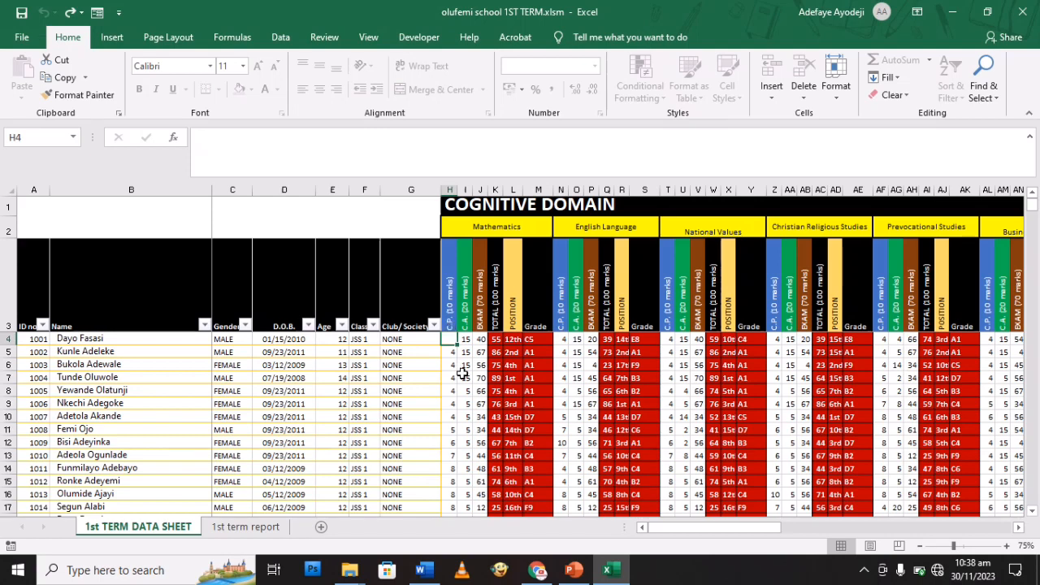
{"action": "type", "text": "12"}
{"action": "key", "text": "Return"}
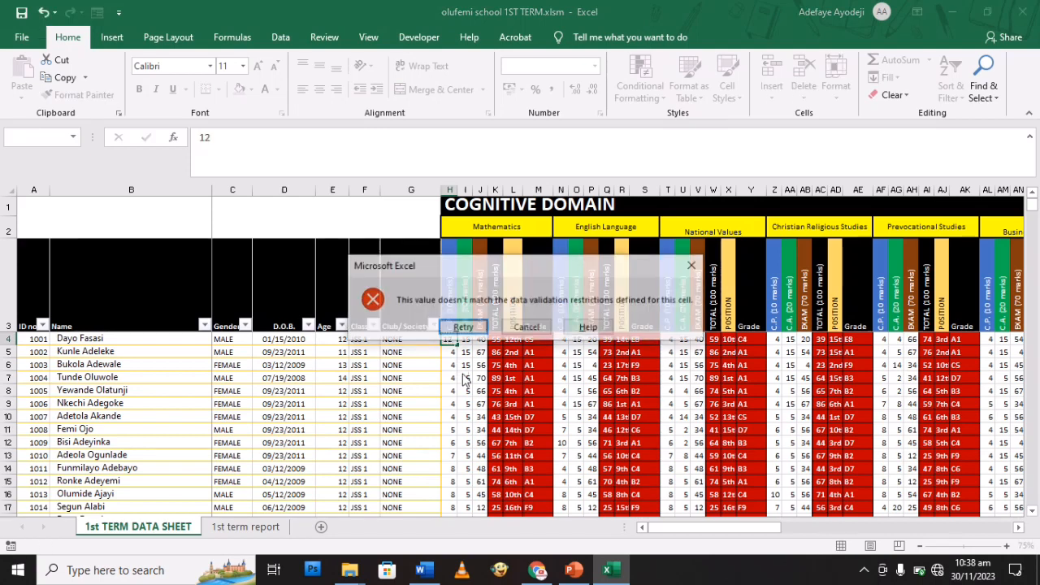
{"action": "key", "text": "Return"}
- Enter 10 and then 0 as trial values for the first student's Mathematics C.P. score in H4
{"action": "type", "text": "1"}
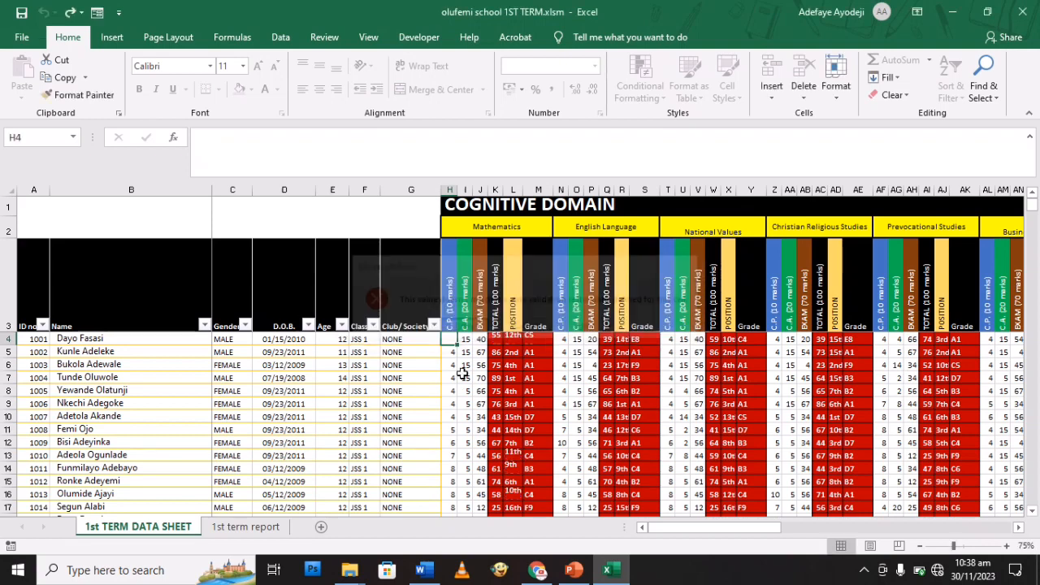
{"action": "type", "text": "0"}
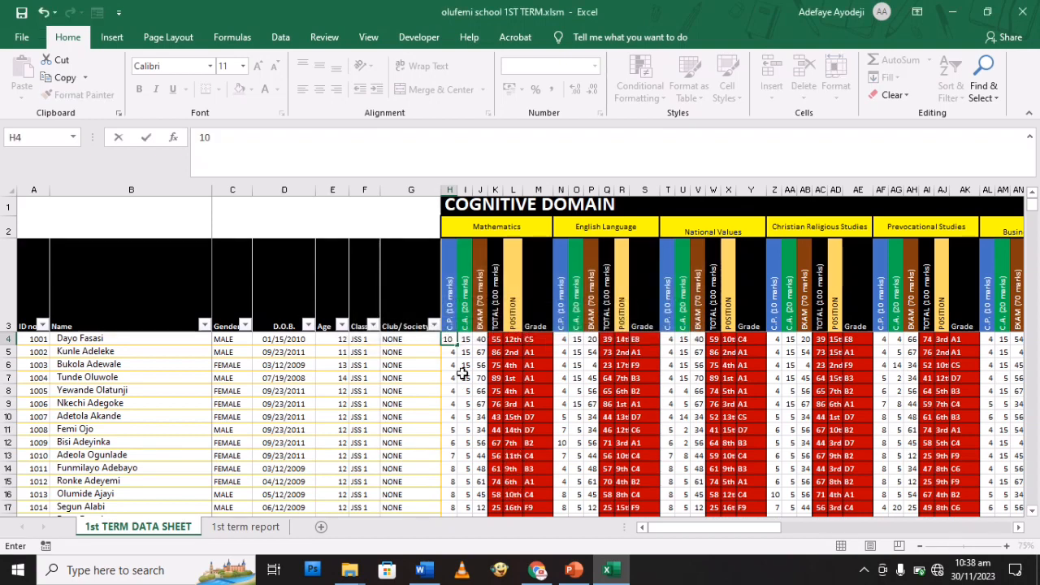
{"action": "key", "text": "Return"}
{"action": "key", "text": "Up"}
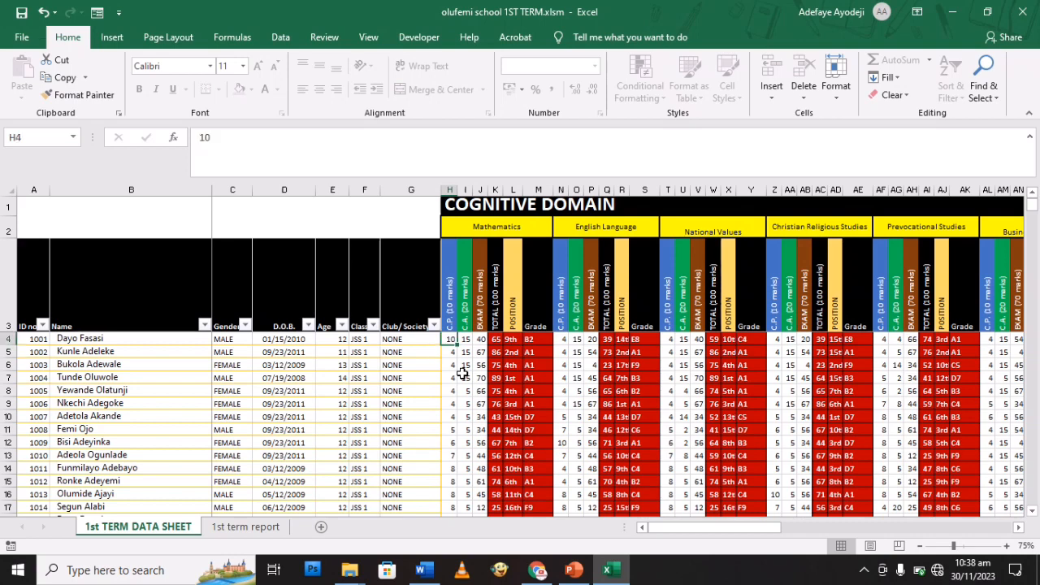
{"action": "type", "text": "0"}
{"action": "key", "text": "Return"}
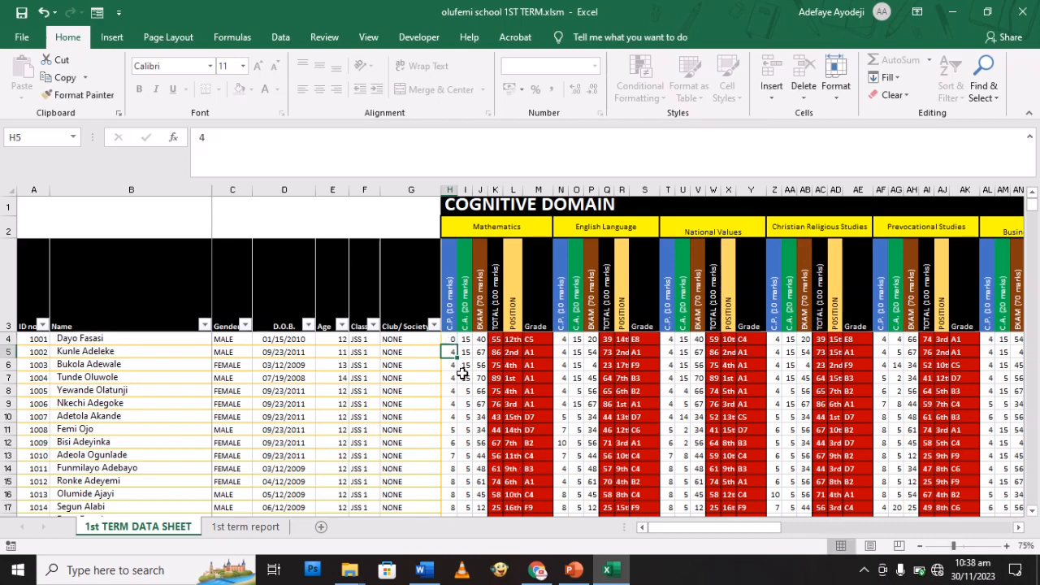
- Set the first student's Mathematics C.P. score in H4 to 4
{"action": "key", "text": "Up"}
{"action": "type", "text": "4"}
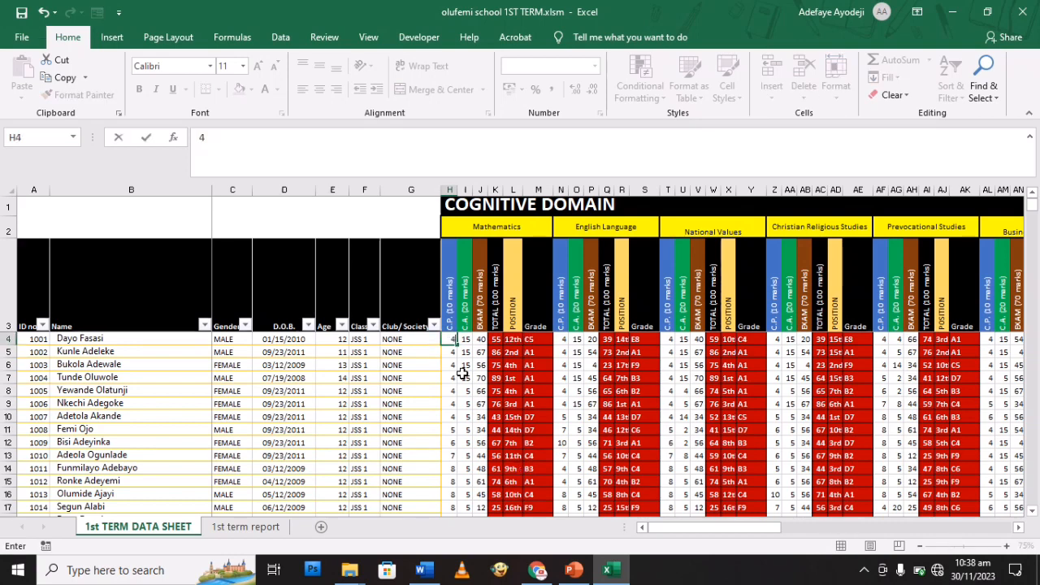
{"action": "key", "text": "Return"}
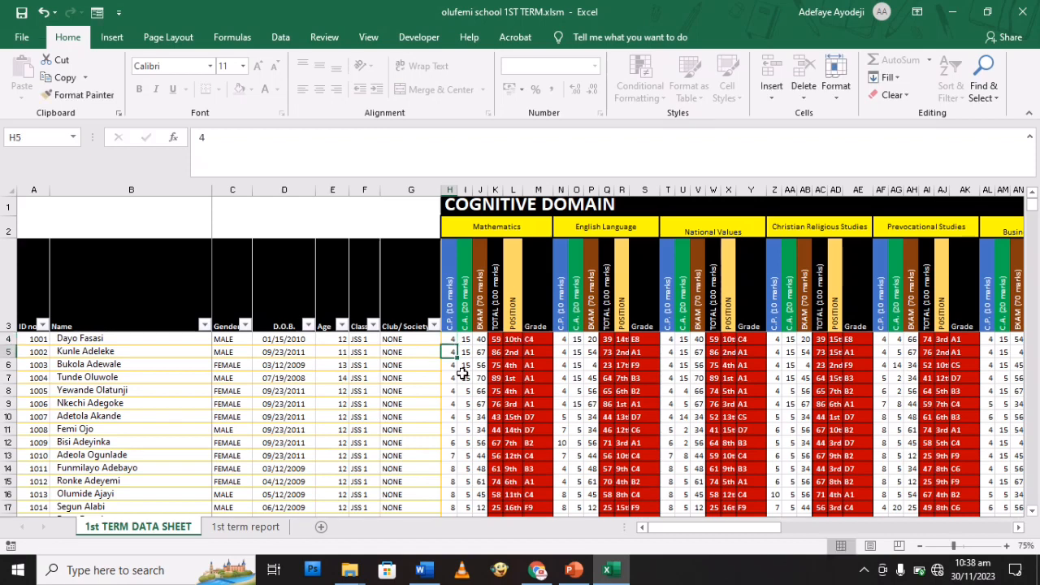
{"action": "key", "text": "Up"}
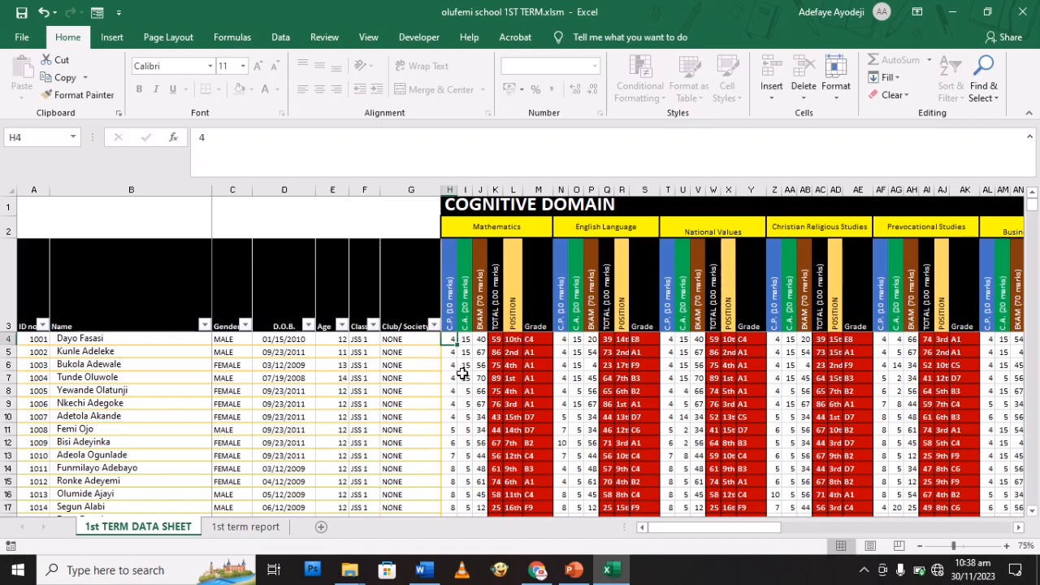
- Set the first student's Mathematics C.A. score in I4 to 19, keeping that cell selected
{"action": "key", "text": "Right"}
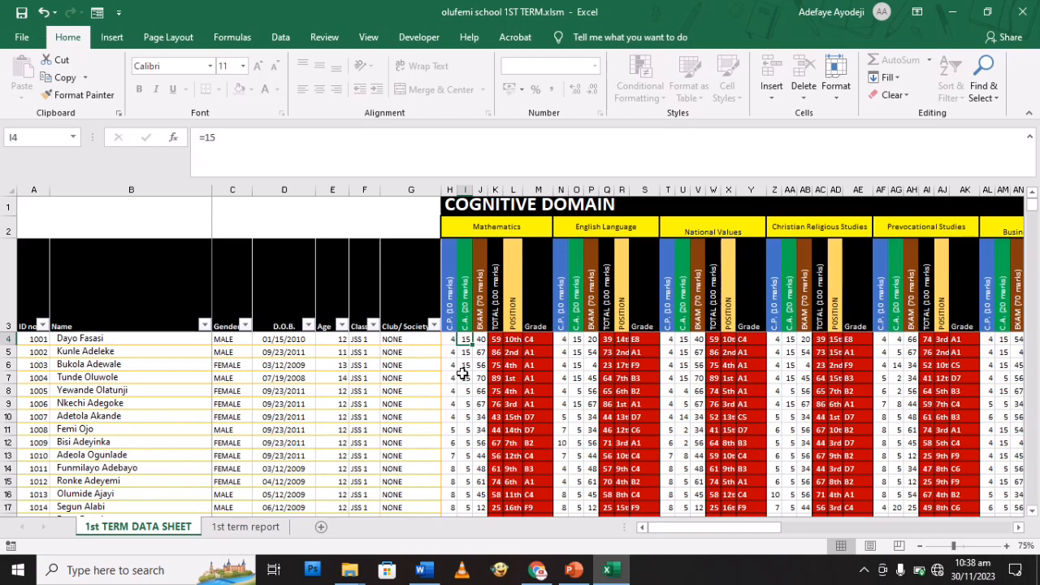
{"action": "type", "text": "19"}
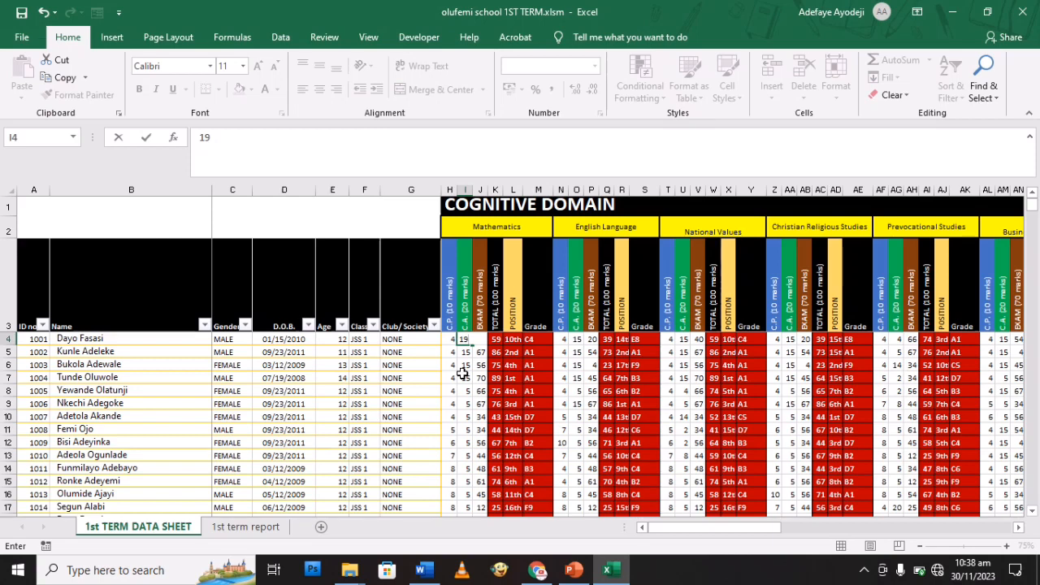
{"action": "key", "text": "ctrl+Return"}
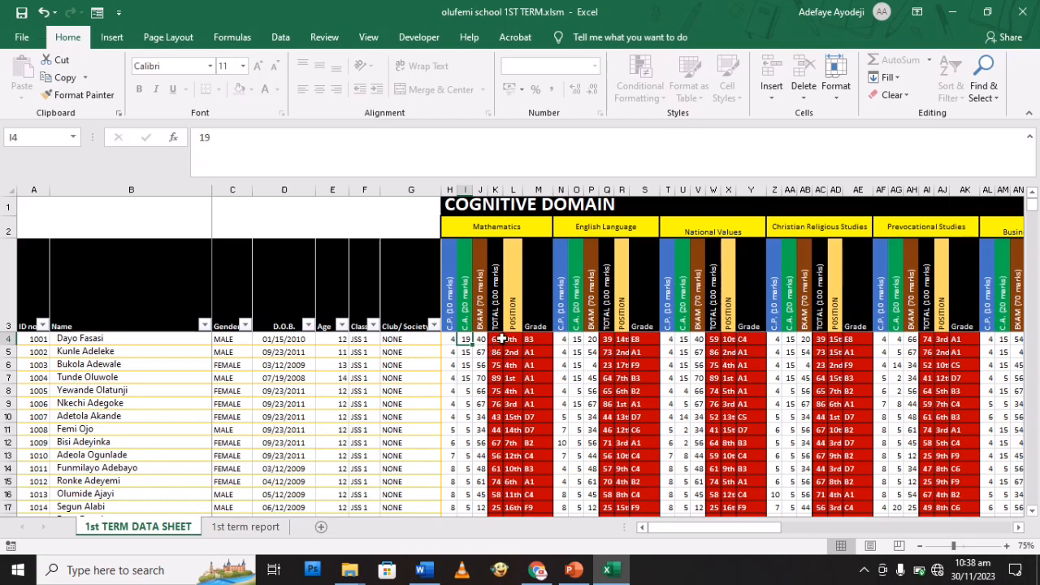
- Inspect score cells in the English Language, Christian Religious Studies and Prevocational Studies sections for several students
{"action": "left_click", "coordinate": [562, 342]}
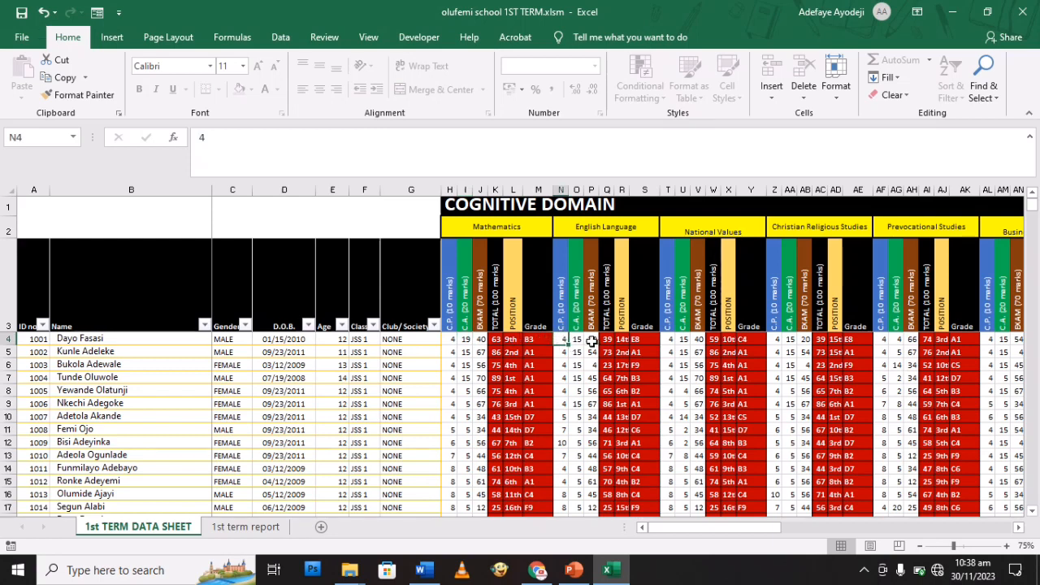
{"action": "left_click", "coordinate": [591, 342]}
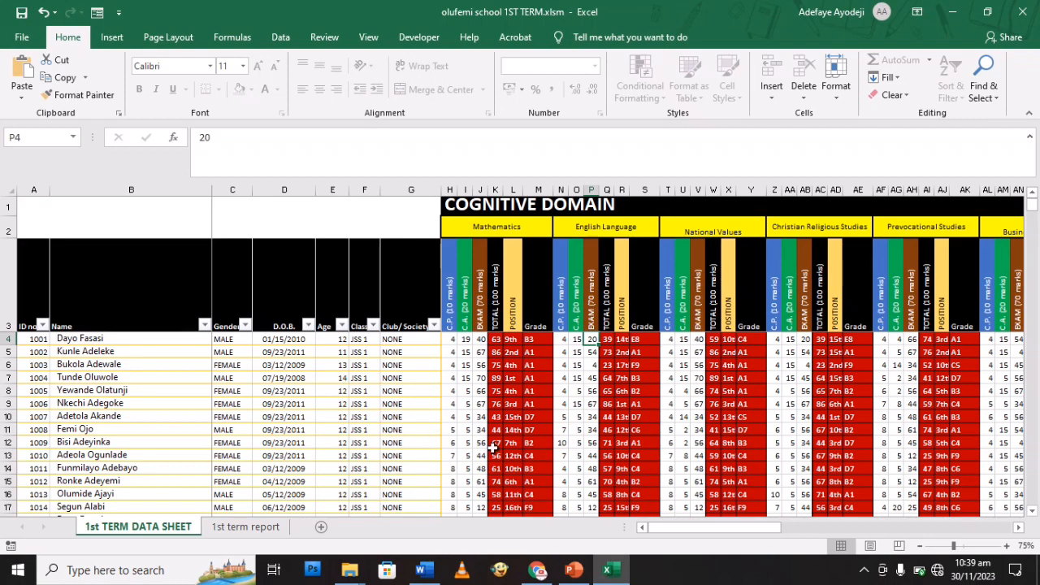
{"action": "left_click", "coordinate": [574, 416]}
{"action": "left_click", "coordinate": [788, 403]}
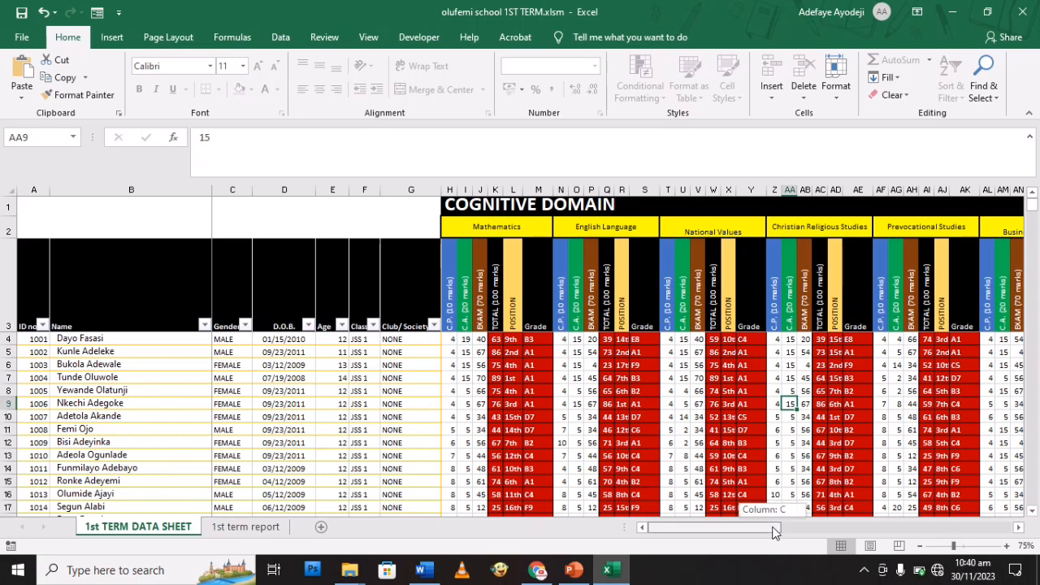
{"action": "scroll", "coordinate": [779, 527], "scroll_direction": "right", "scroll_amount": 2}
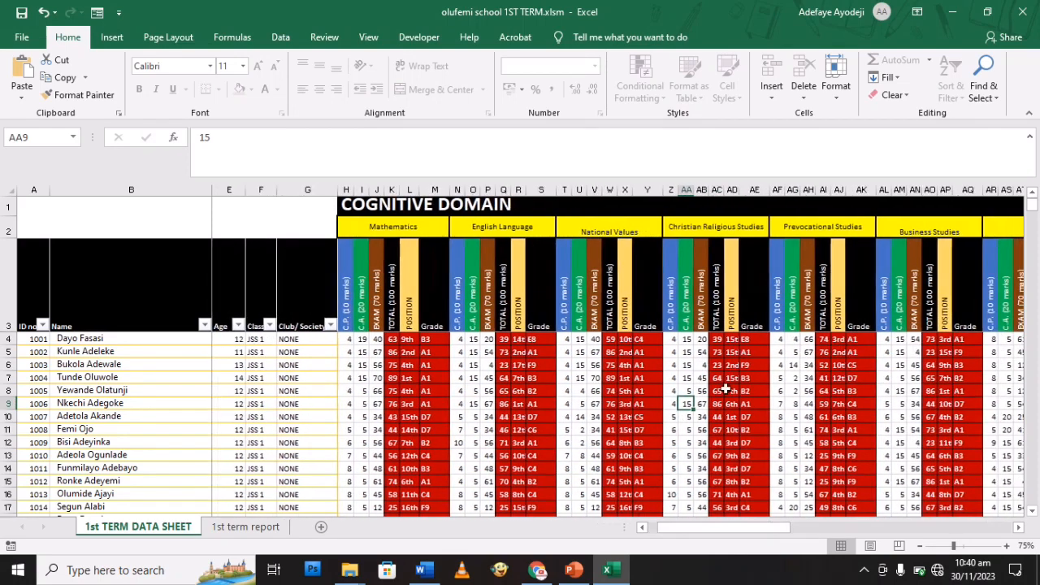
{"action": "left_click", "coordinate": [702, 340]}
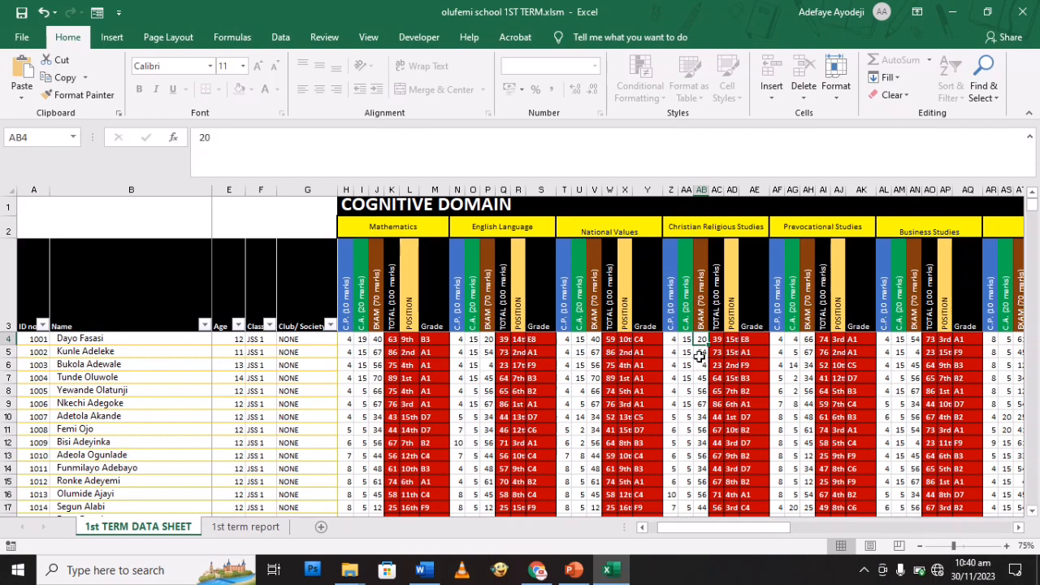
{"action": "left_click", "coordinate": [700, 354]}
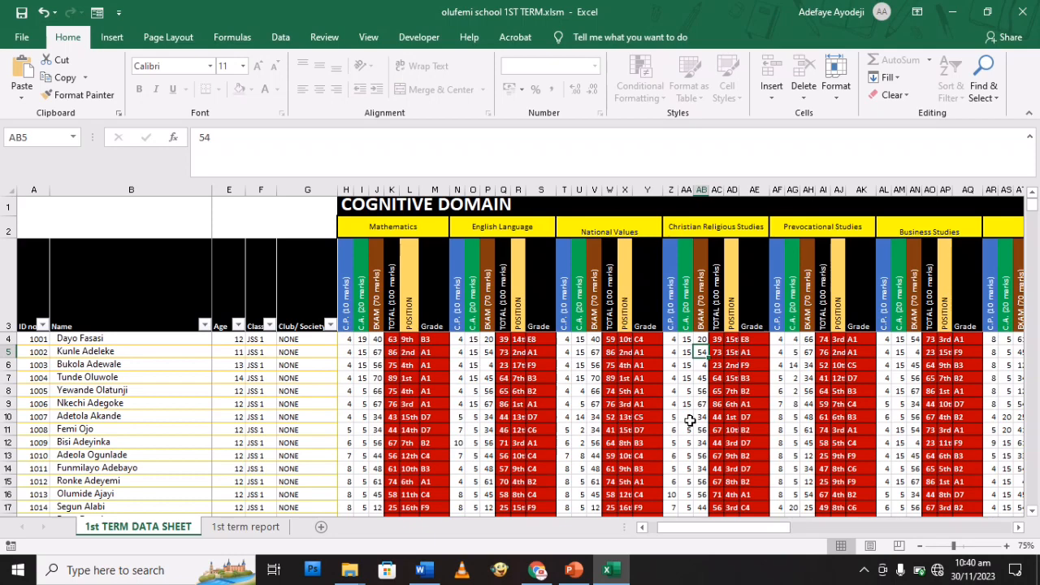
{"action": "left_click", "coordinate": [807, 379]}
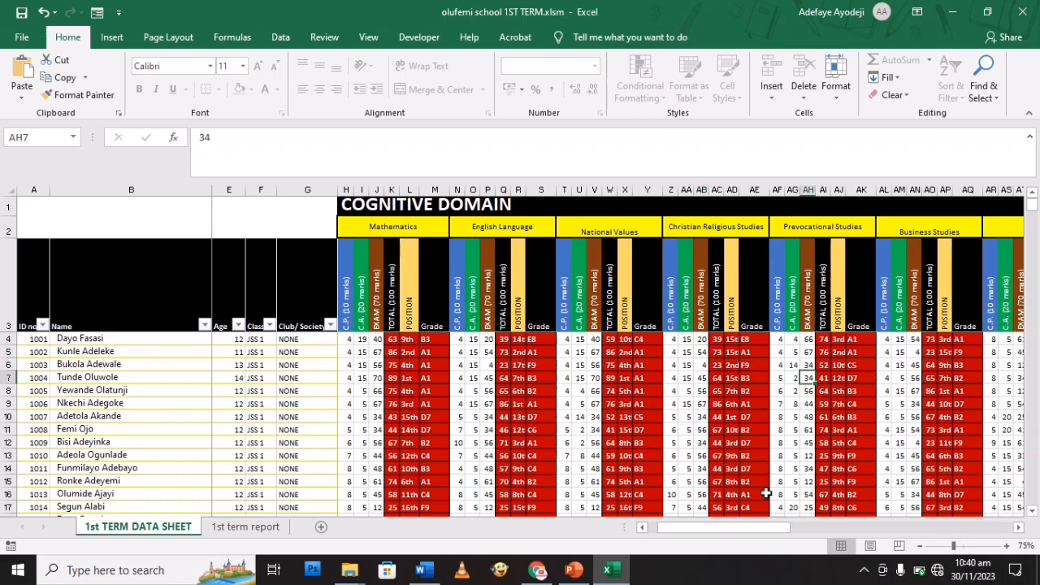
- Set the second student's Basic Science and Tech. C.A. score in AY5 to 20
{"action": "left_click_drag", "start_coordinate": [738, 531], "coordinate": [831, 525]}
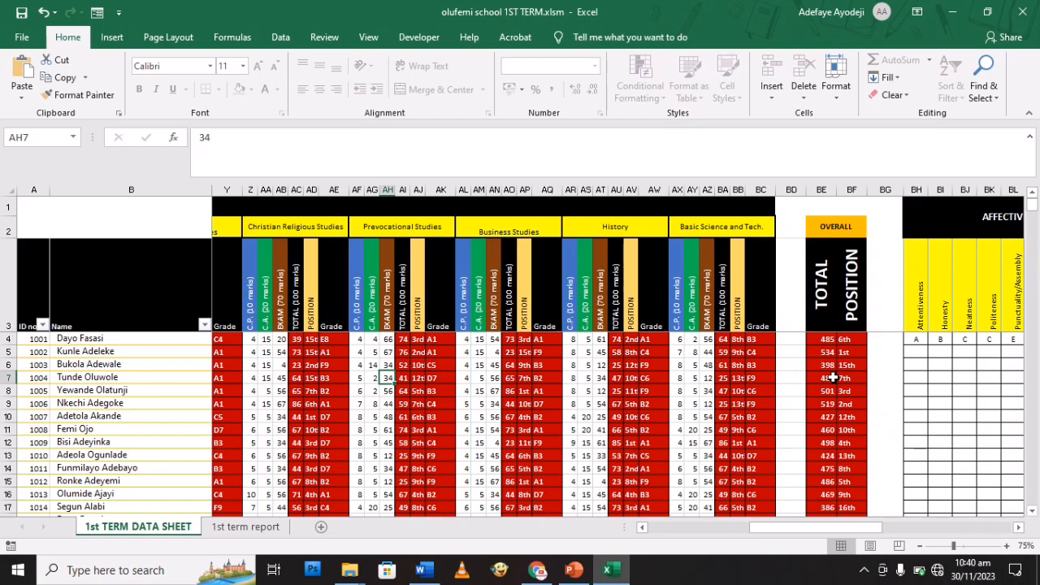
{"action": "left_click", "coordinate": [692, 353]}
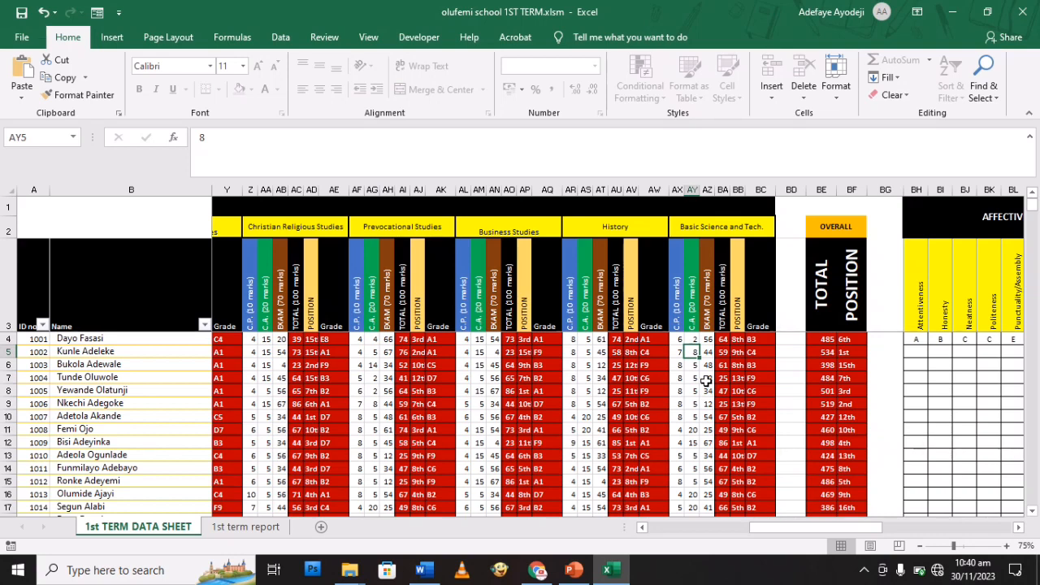
{"action": "type", "text": "20"}
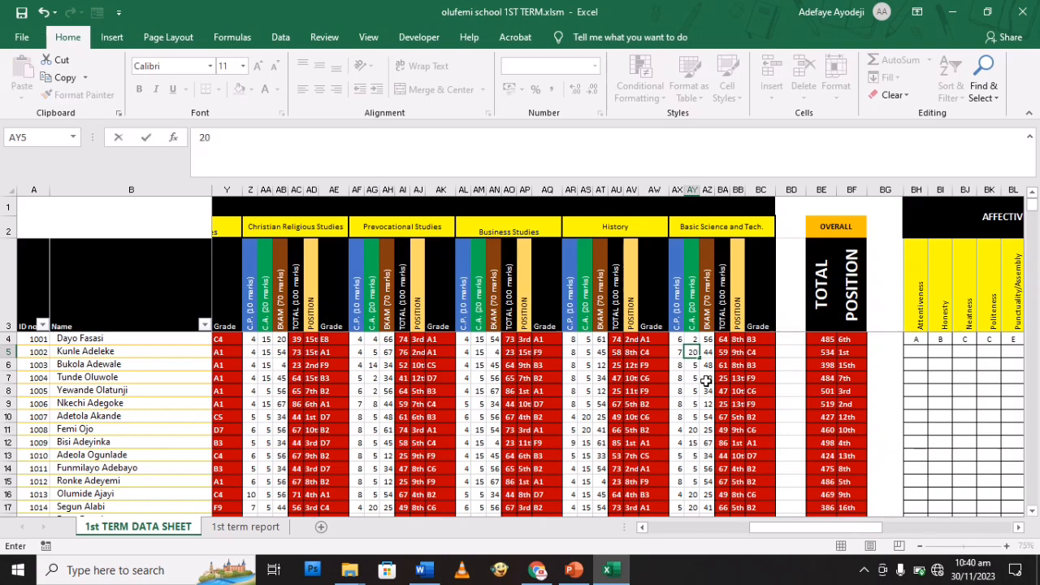
{"action": "key", "text": "Return"}
{"action": "key", "text": "Up"}
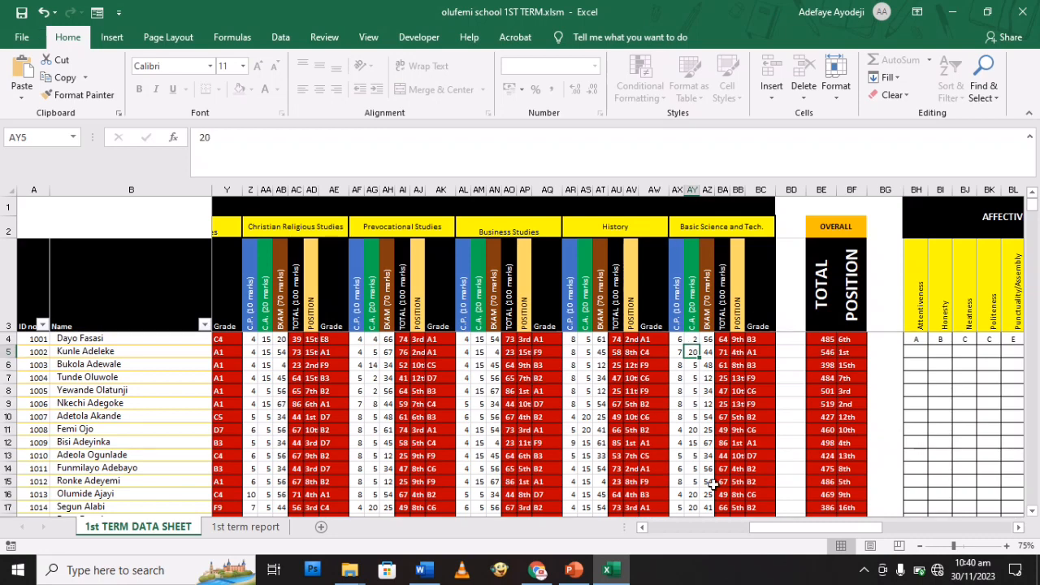
- In the second student's Affective Domain ratings, choose B for Attentiveness in BH5 and D for Neatness in BJ5
{"action": "mouse_move", "coordinate": [776, 528]}
{"action": "left_mouse_down"}
{"action": "mouse_move", "coordinate": [753, 532]}
{"action": "mouse_move", "coordinate": [781, 531]}
{"action": "left_mouse_up"}
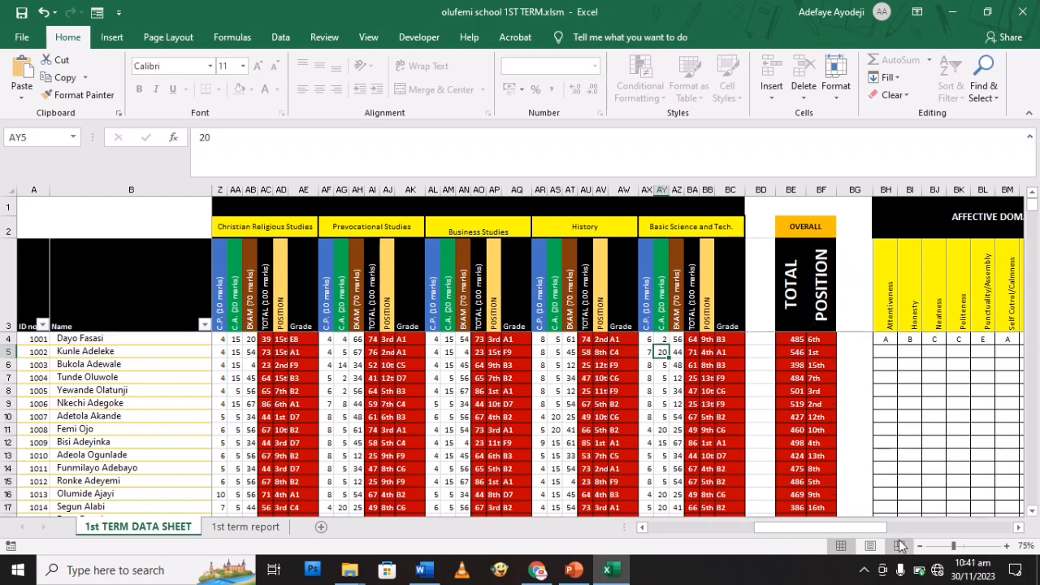
{"action": "left_click_drag", "start_coordinate": [866, 529], "coordinate": [1023, 519]}
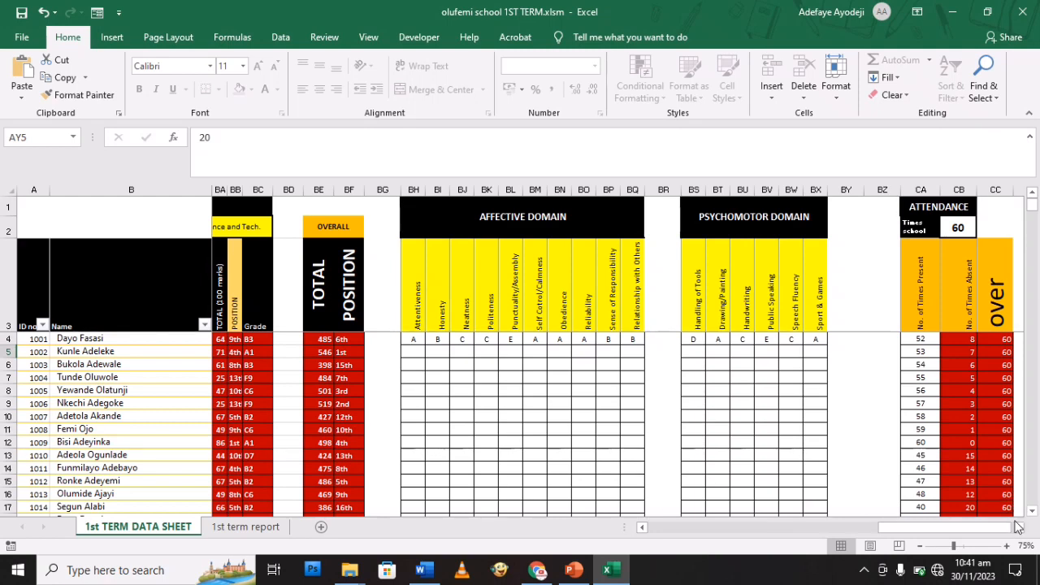
{"action": "left_click", "coordinate": [1021, 529]}
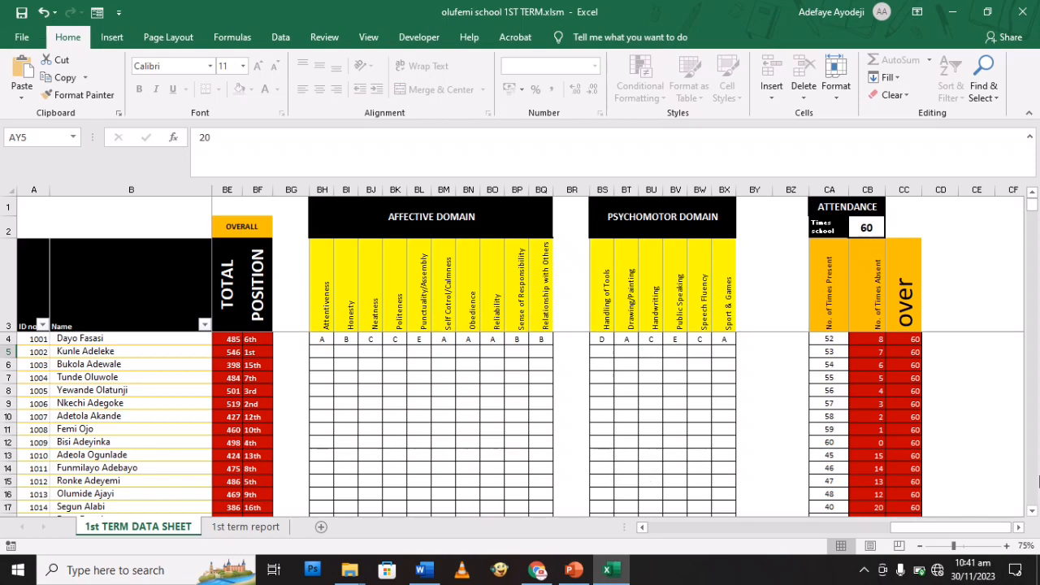
{"action": "left_click", "coordinate": [1020, 528]}
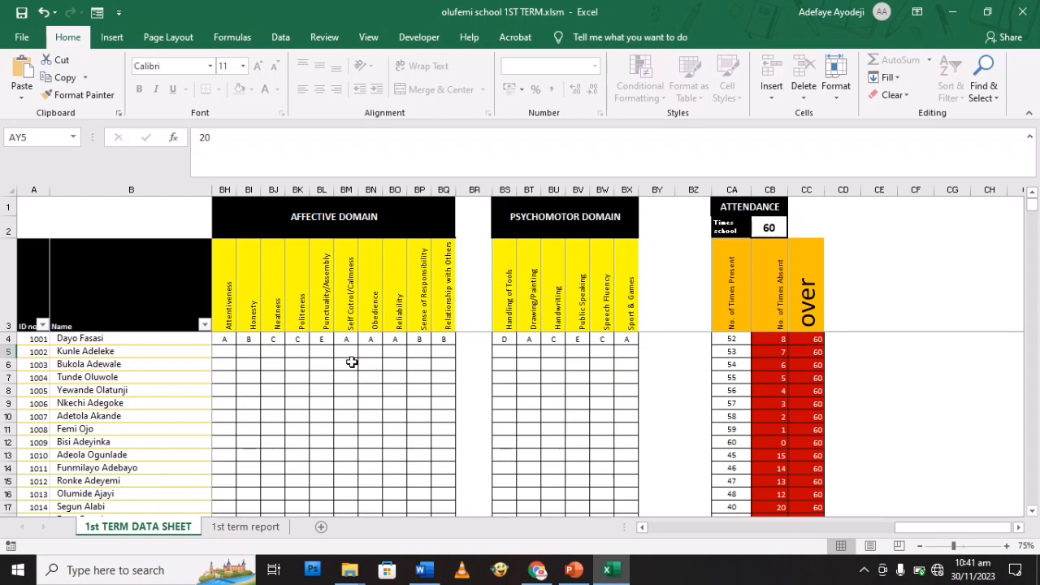
{"action": "left_click", "coordinate": [231, 353]}
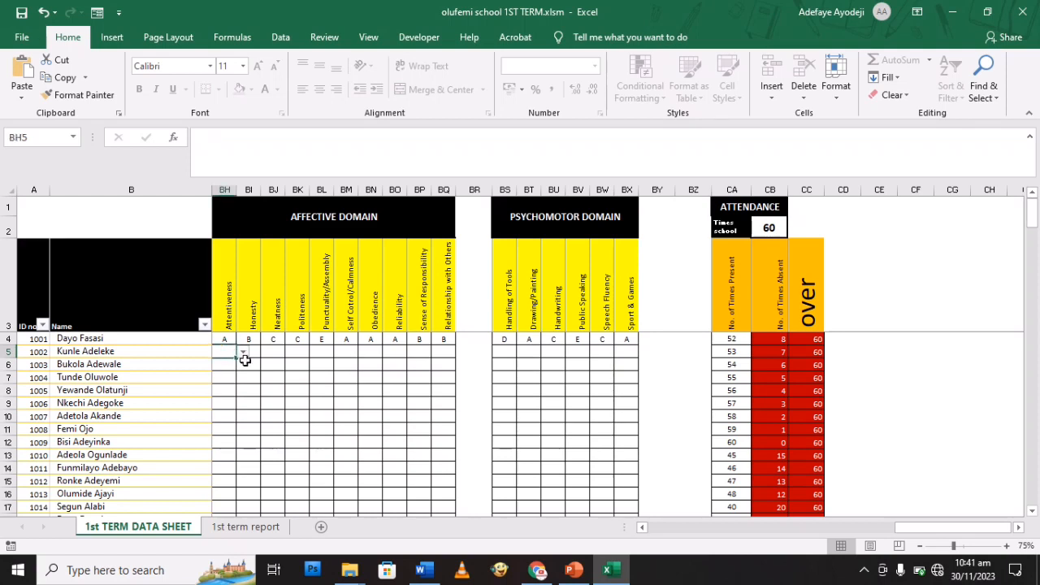
{"action": "left_click", "coordinate": [243, 353]}
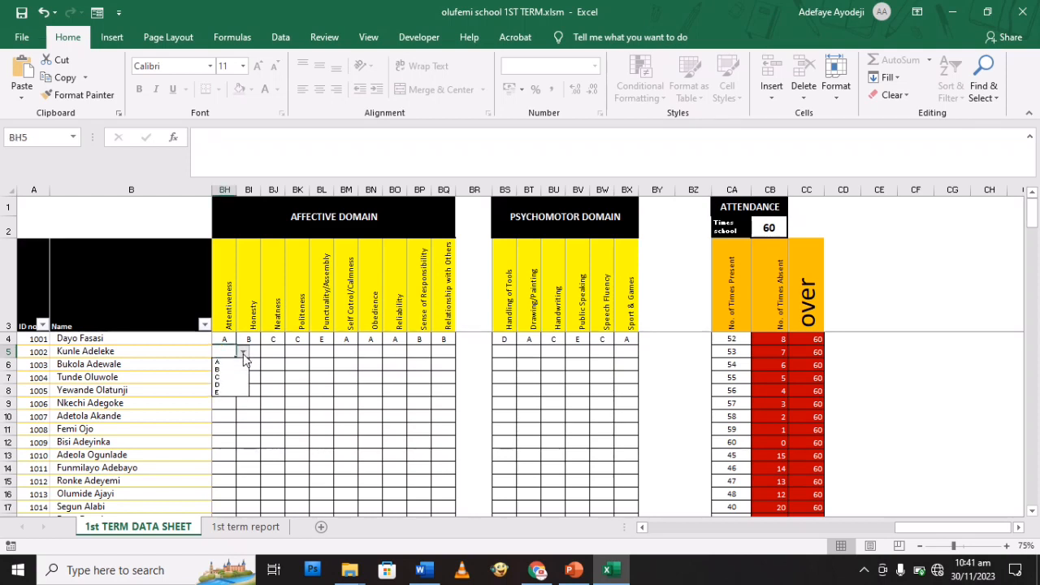
{"action": "left_click", "coordinate": [234, 376]}
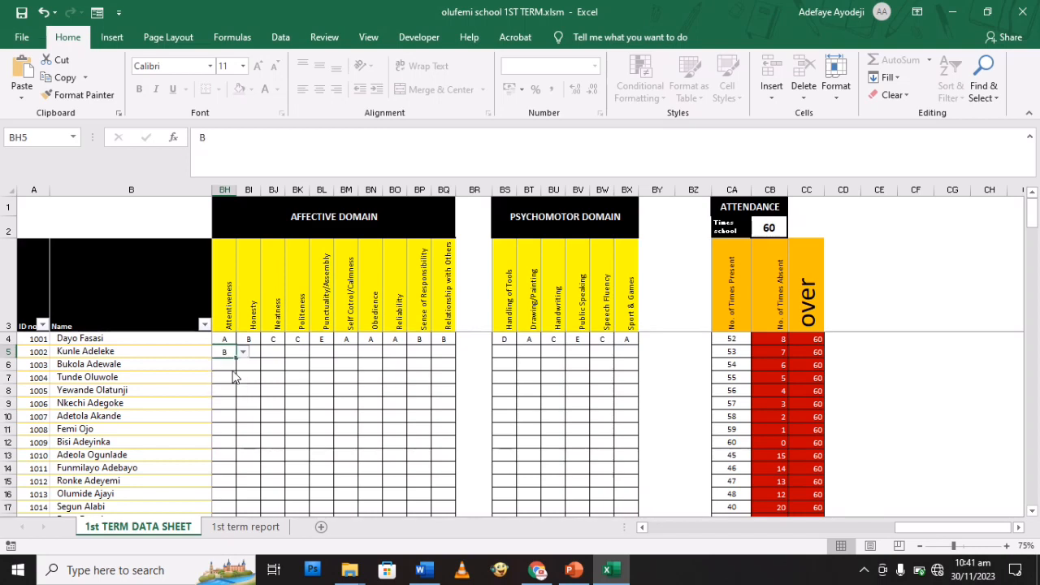
{"action": "left_click", "coordinate": [277, 349]}
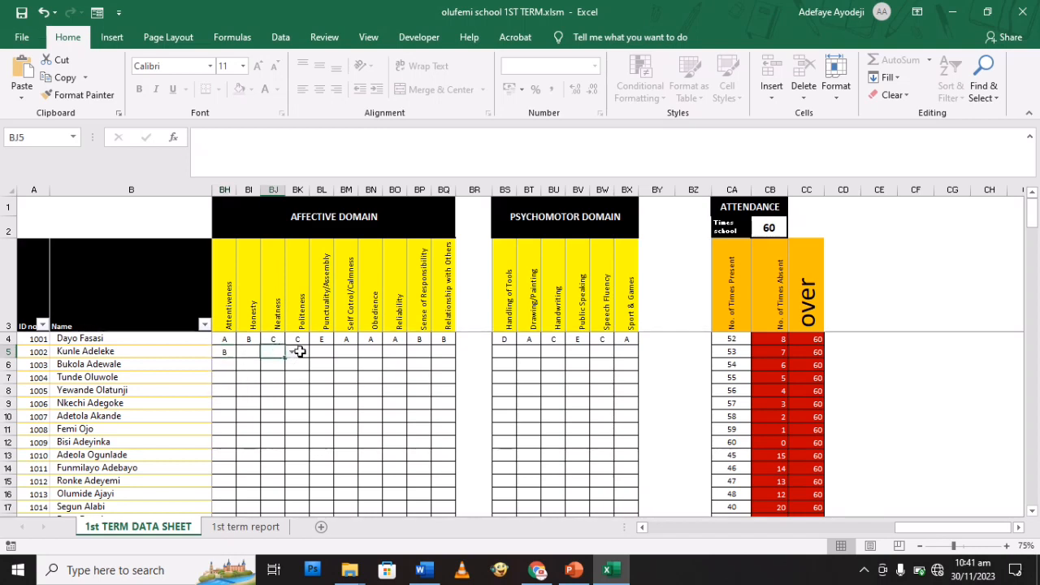
{"action": "left_click", "coordinate": [292, 352]}
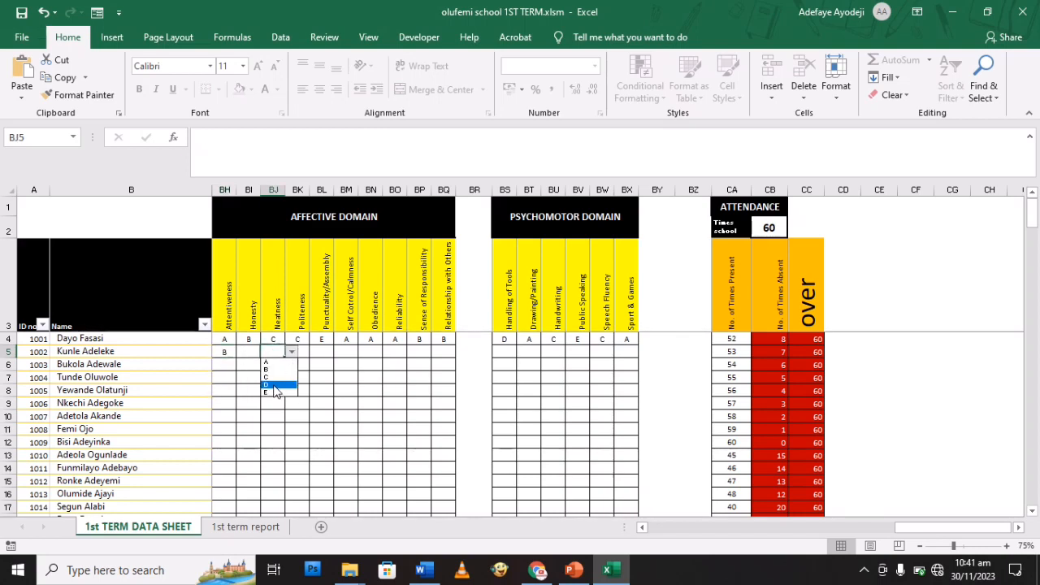
{"action": "left_click", "coordinate": [276, 387]}
- Rate the second student E for Punctuality/Assembly in BL5, C for Obedience in BN5 and D for Sense of Responsibility in BP5
{"action": "left_click", "coordinate": [315, 351]}
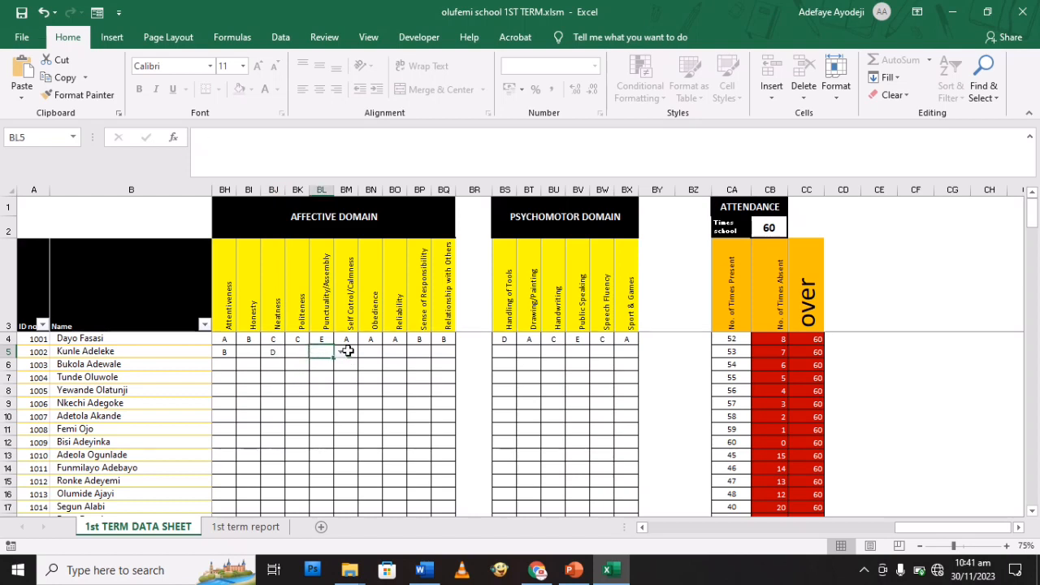
{"action": "left_click", "coordinate": [340, 352]}
{"action": "left_click", "coordinate": [322, 394]}
{"action": "left_click", "coordinate": [368, 353]}
{"action": "left_click", "coordinate": [390, 354]}
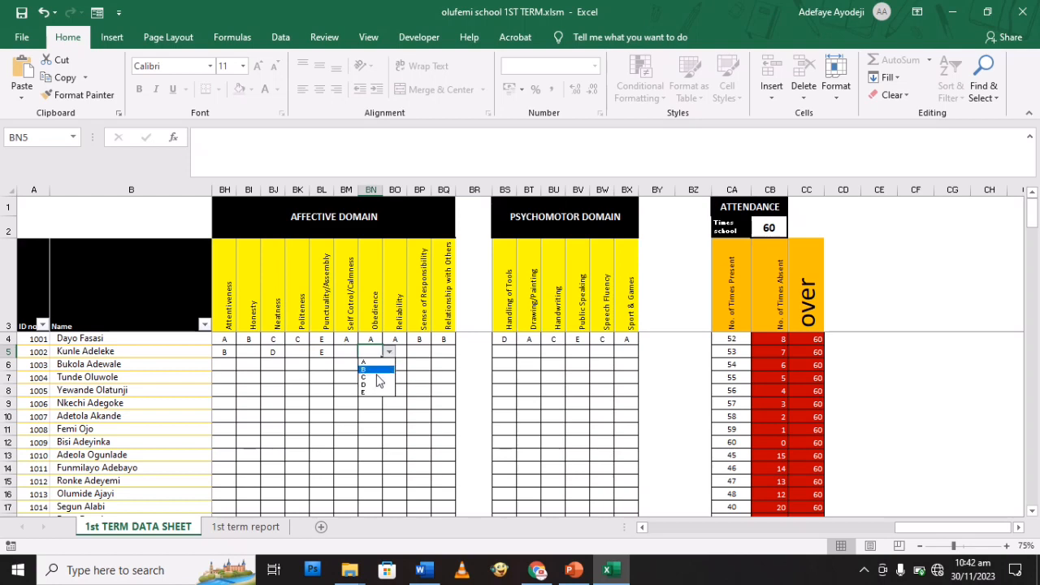
{"action": "left_click", "coordinate": [371, 374]}
{"action": "left_click", "coordinate": [412, 352]}
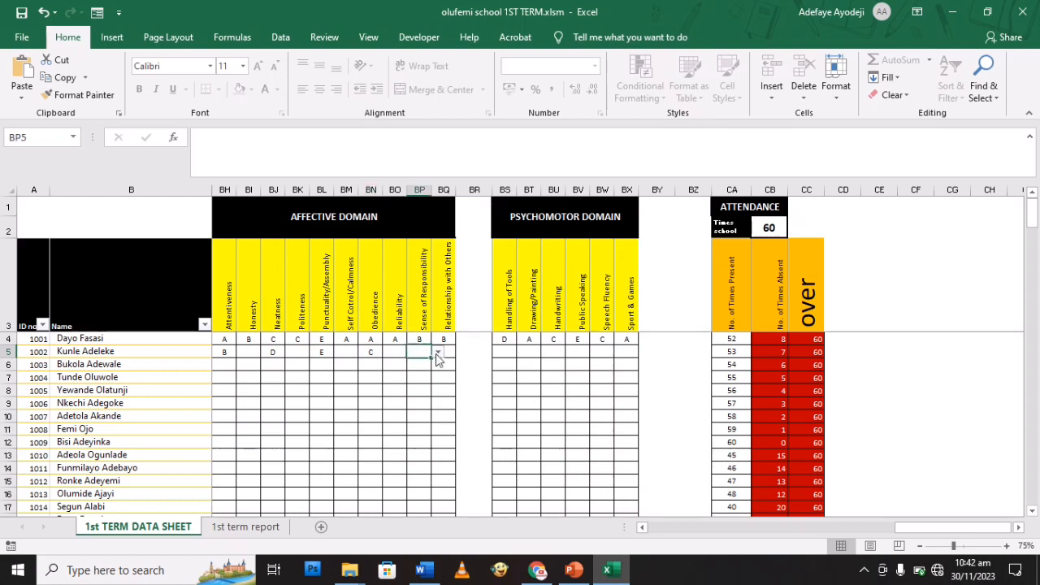
{"action": "left_click", "coordinate": [438, 353]}
{"action": "left_click", "coordinate": [423, 386]}
- Rate the third student A for Neatness in BJ6, trying a lowercase a before the capital letter
{"action": "left_click", "coordinate": [277, 366]}
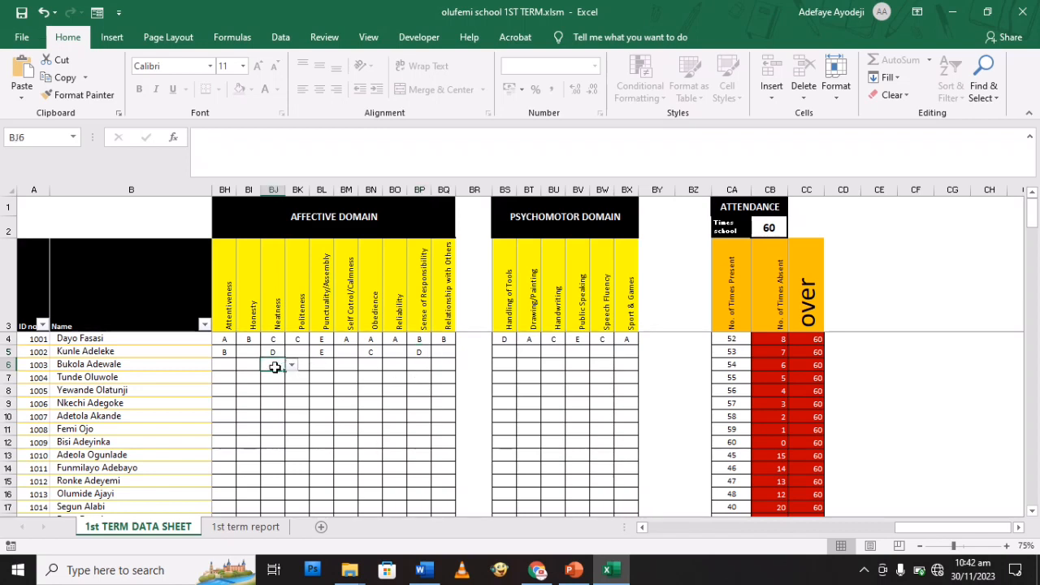
{"action": "type", "text": "a"}
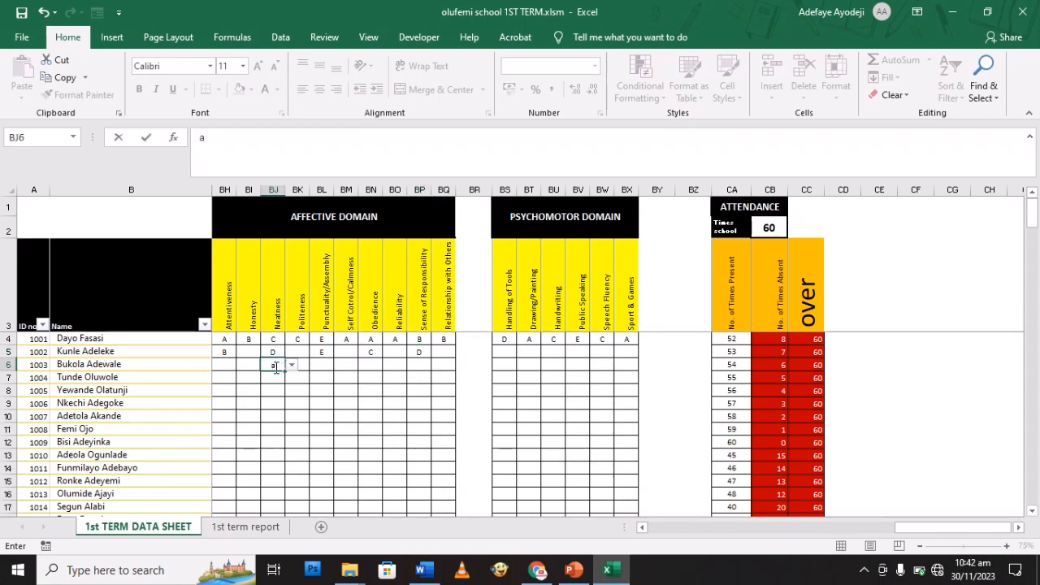
{"action": "key", "text": "Return"}
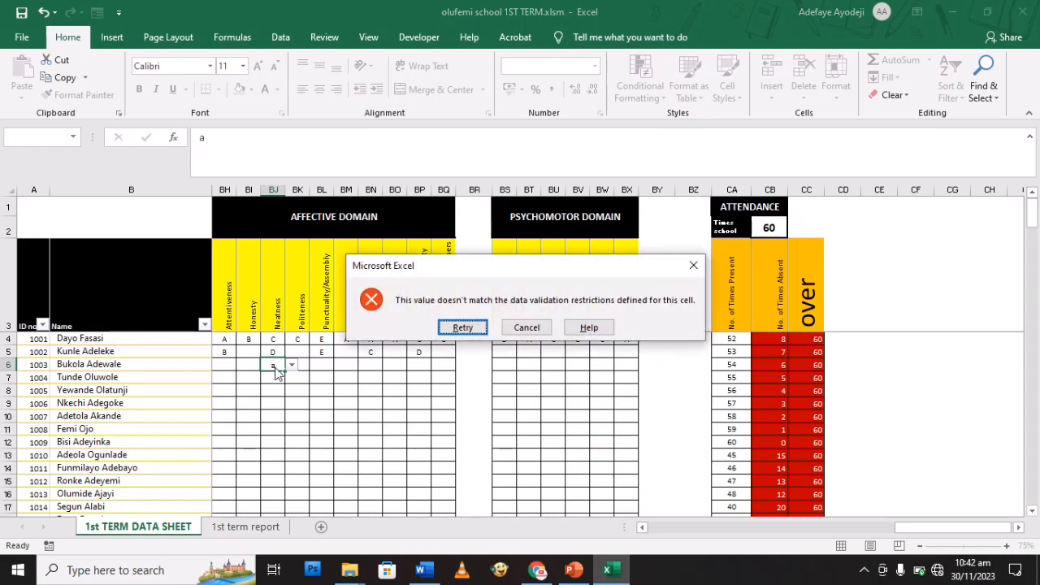
{"action": "key", "text": "Return"}
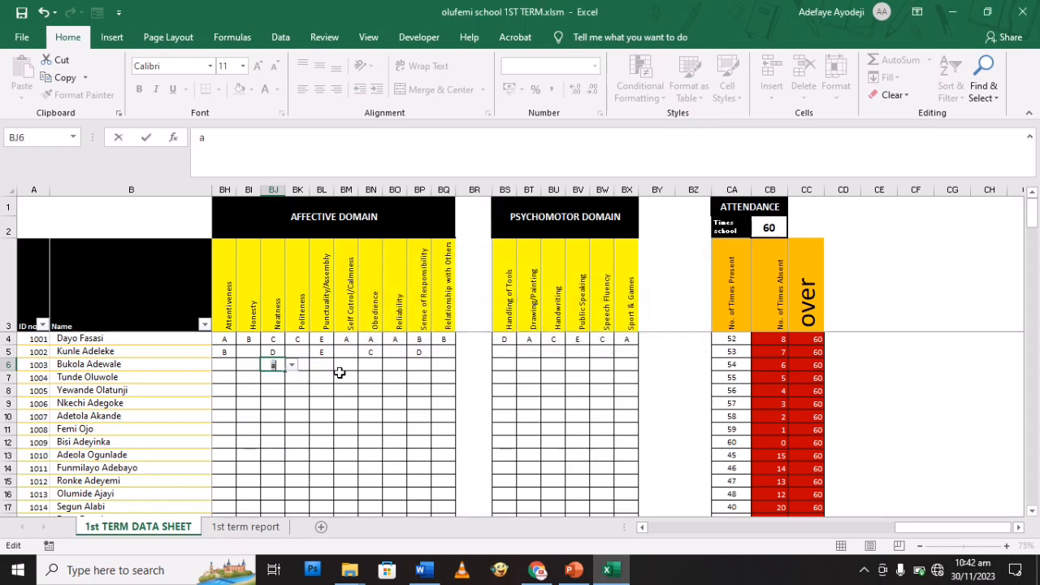
{"action": "type", "text": "A"}
{"action": "key", "text": "Return"}
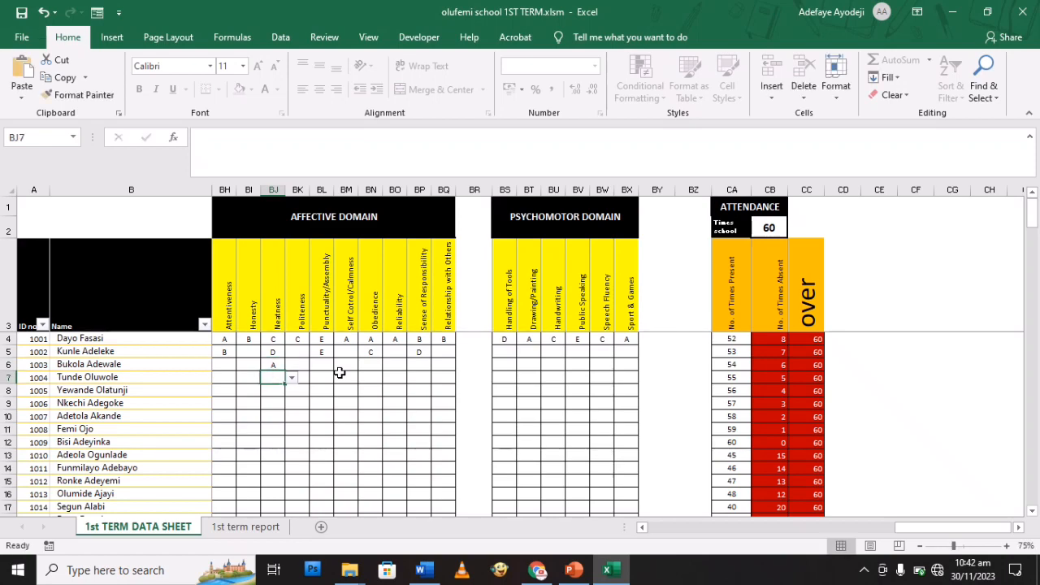
- Rate the fourth student D for Neatness in BJ7, trying a lowercase d before the capital letter
{"action": "type", "text": "d"}
{"action": "key", "text": "Return"}
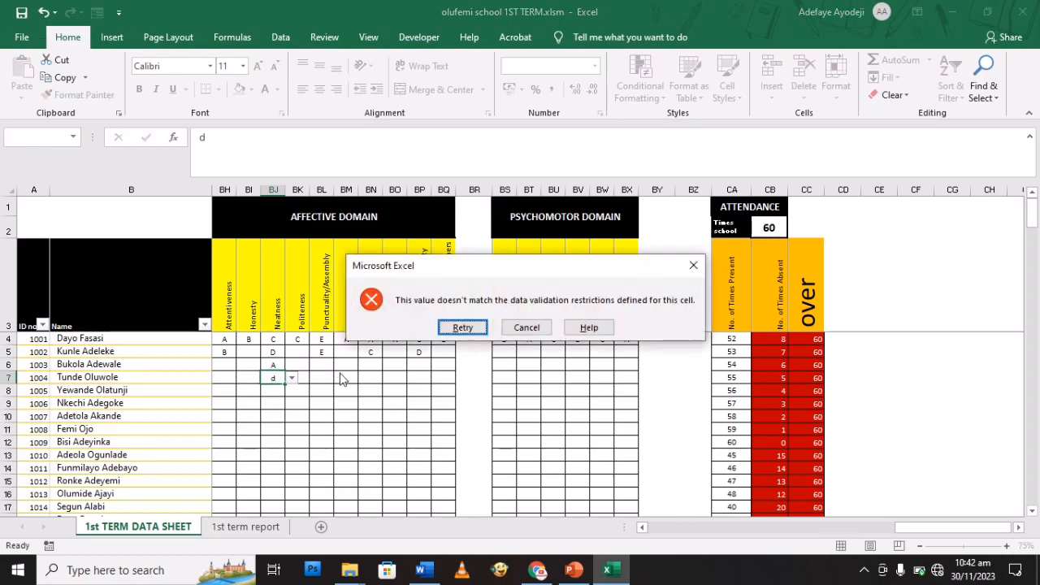
{"action": "key", "text": "Escape"}
{"action": "type", "text": "D"}
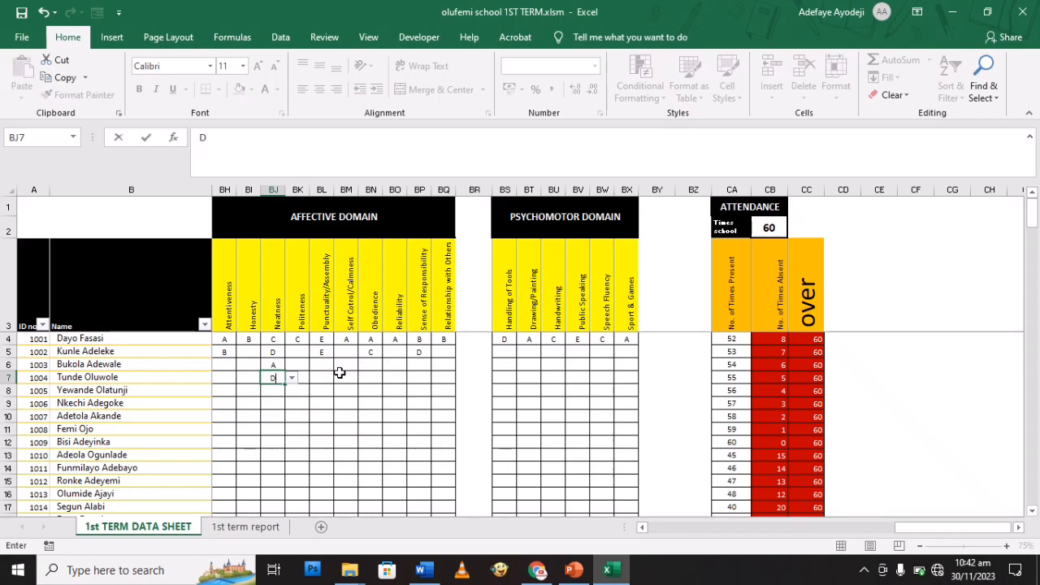
{"action": "key", "text": "Return"}
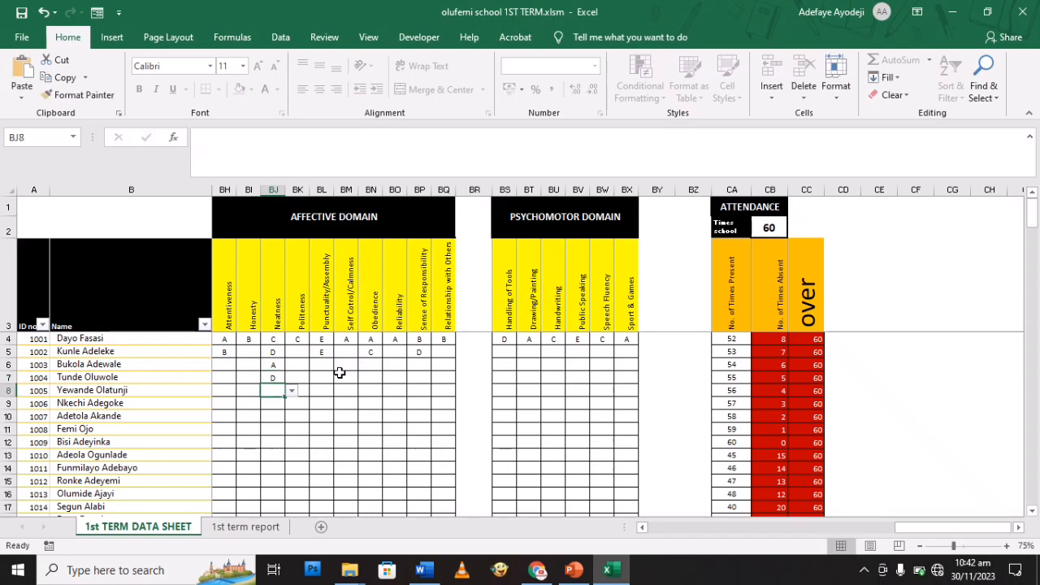
- Rate the third student E for Handwriting in the Psychomotor Domain cell BU6, trying a lowercase e first
{"action": "left_click", "coordinate": [561, 362]}
{"action": "type", "text": "e"}
{"action": "key", "text": "Return"}
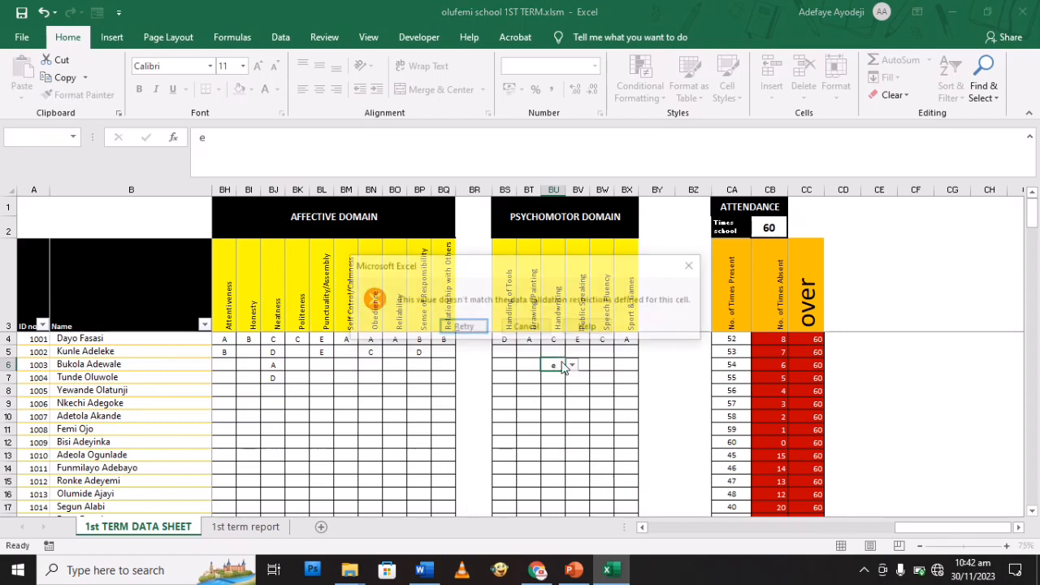
{"action": "key", "text": "Return"}
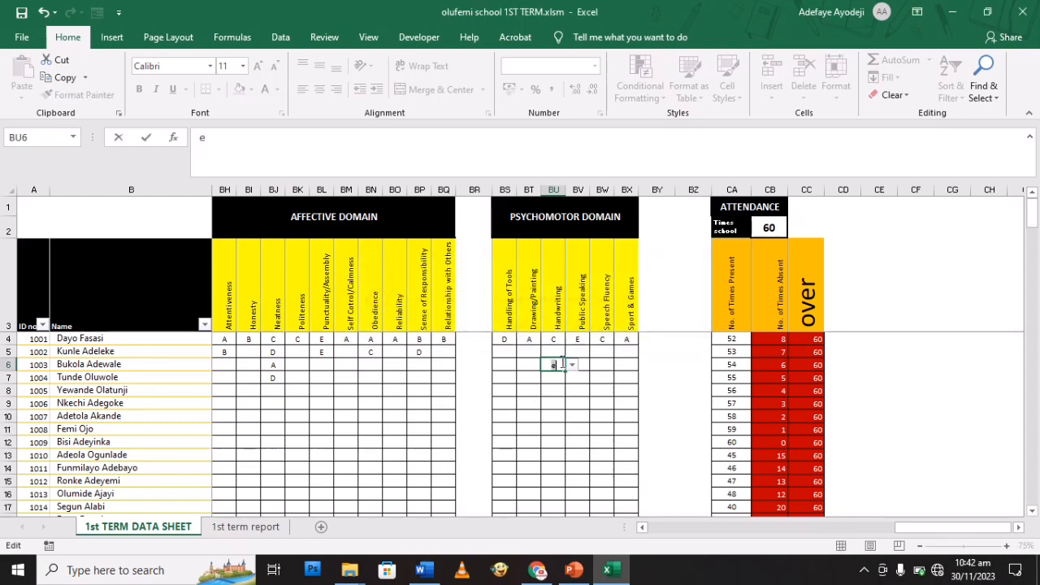
{"action": "key", "text": "Return"}
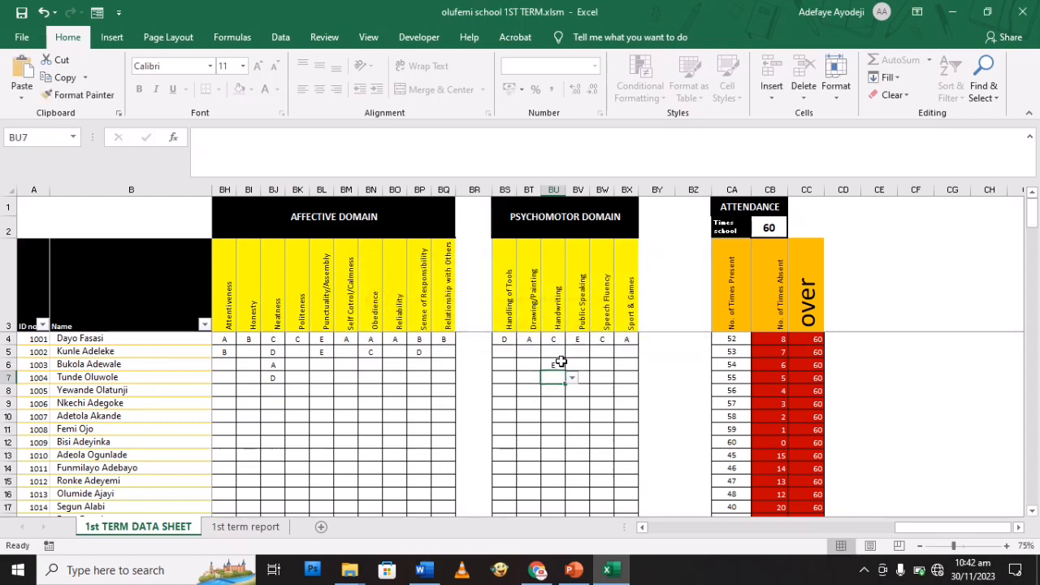
- Set the number of times school opened in the Attendance section's cell CB2 to 57
{"action": "left_click", "coordinate": [734, 355]}
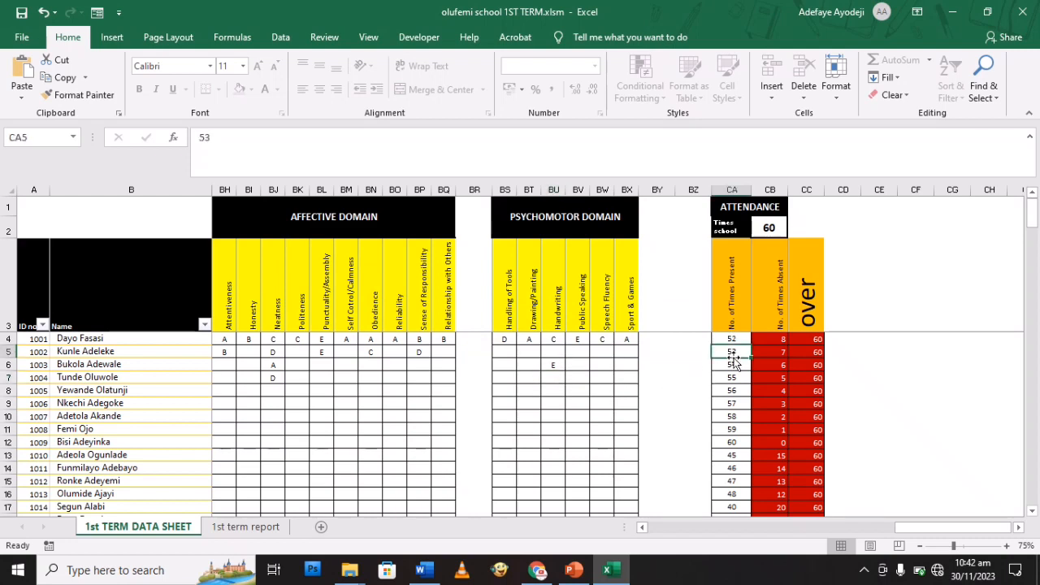
{"action": "left_click", "coordinate": [776, 229]}
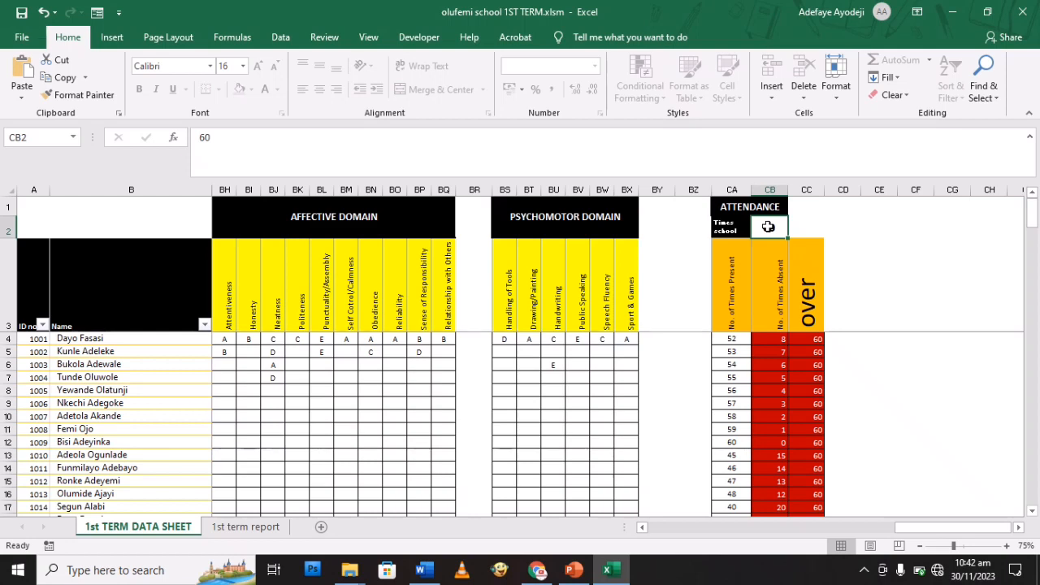
{"action": "type", "text": "57"}
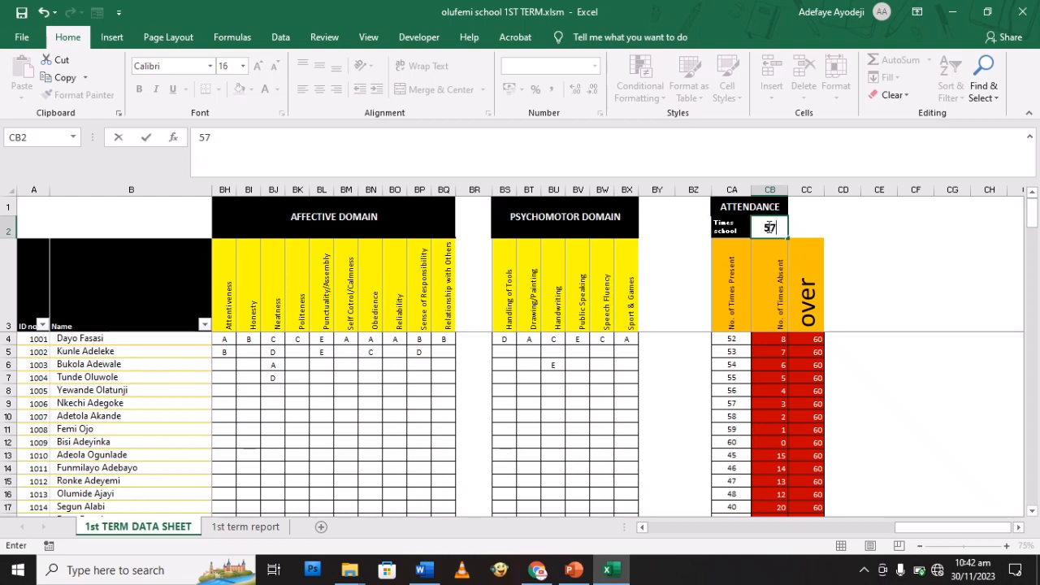
{"action": "key", "text": "Return"}
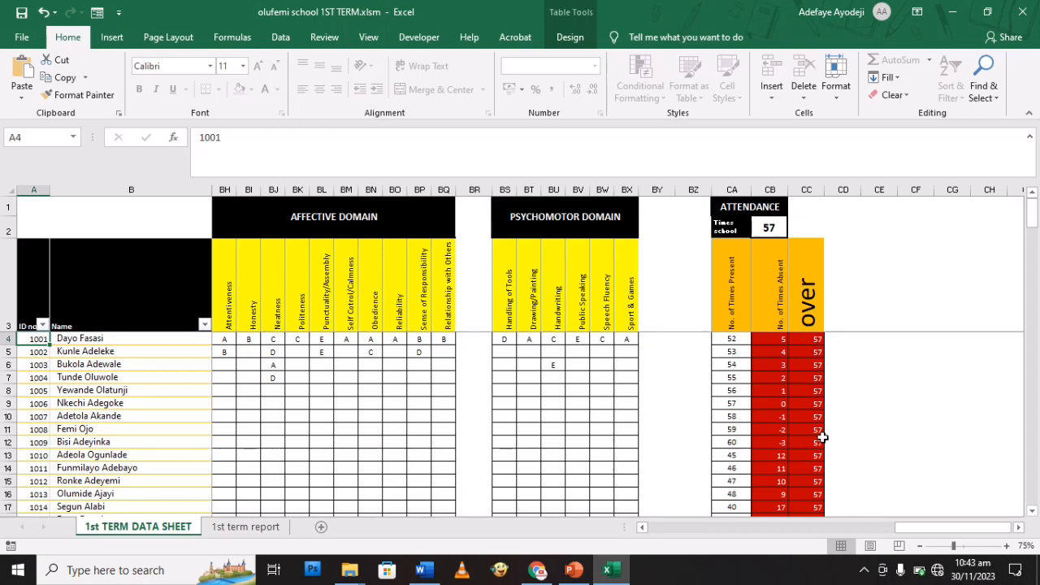
- Examine the Attendance section's columns for times present, times absent and over on the data sheet
{"action": "left_click", "coordinate": [734, 340]}
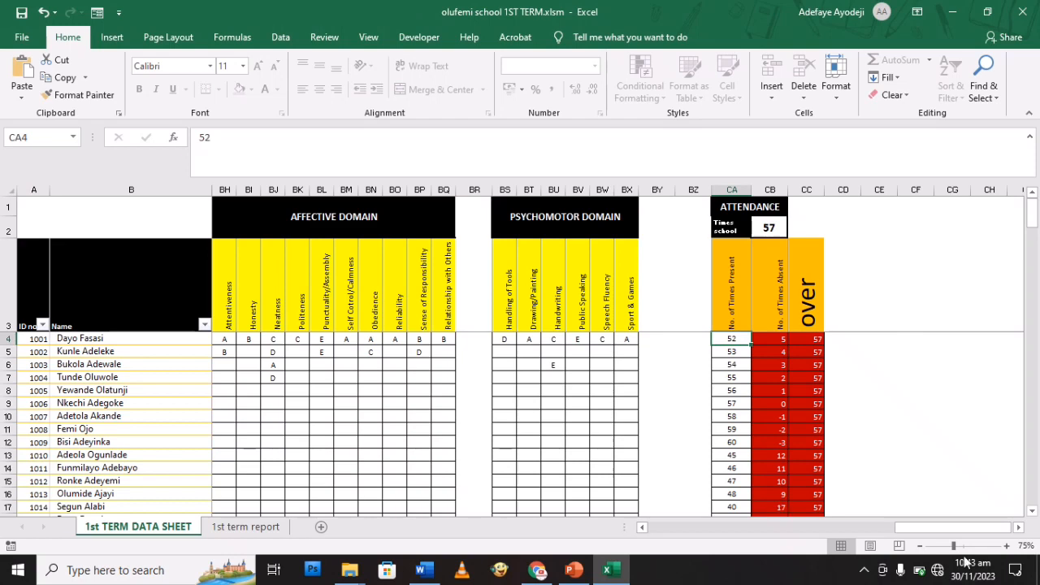
{"action": "left_click", "coordinate": [1019, 527]}
{"action": "left_click", "coordinate": [1020, 528]}
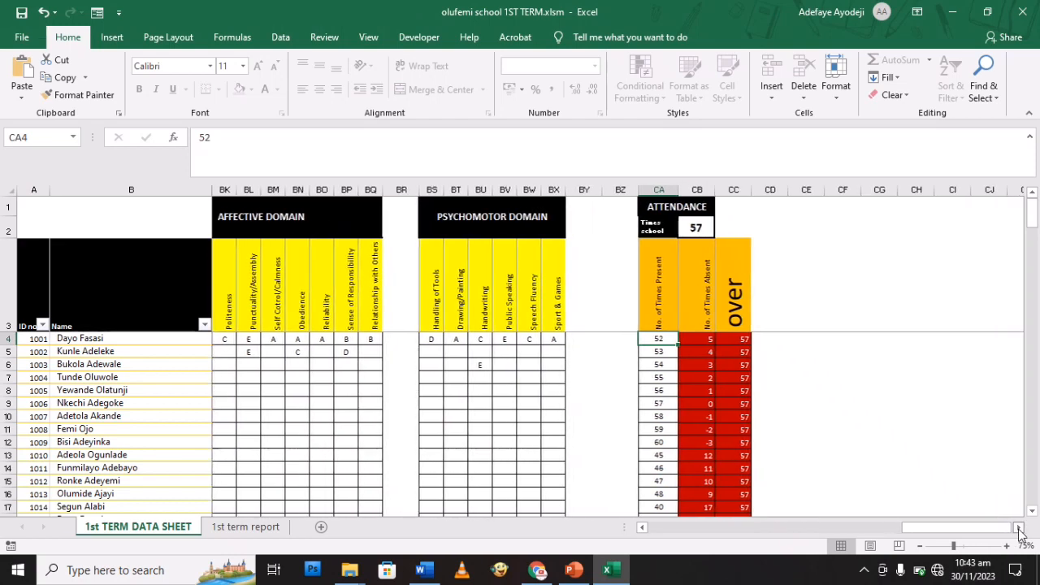
{"action": "left_click", "coordinate": [1020, 528]}
{"action": "left_click", "coordinate": [1020, 527]}
{"action": "left_click", "coordinate": [1019, 528]}
{"action": "left_click", "coordinate": [1020, 528]}
{"action": "left_click", "coordinate": [1019, 527]}
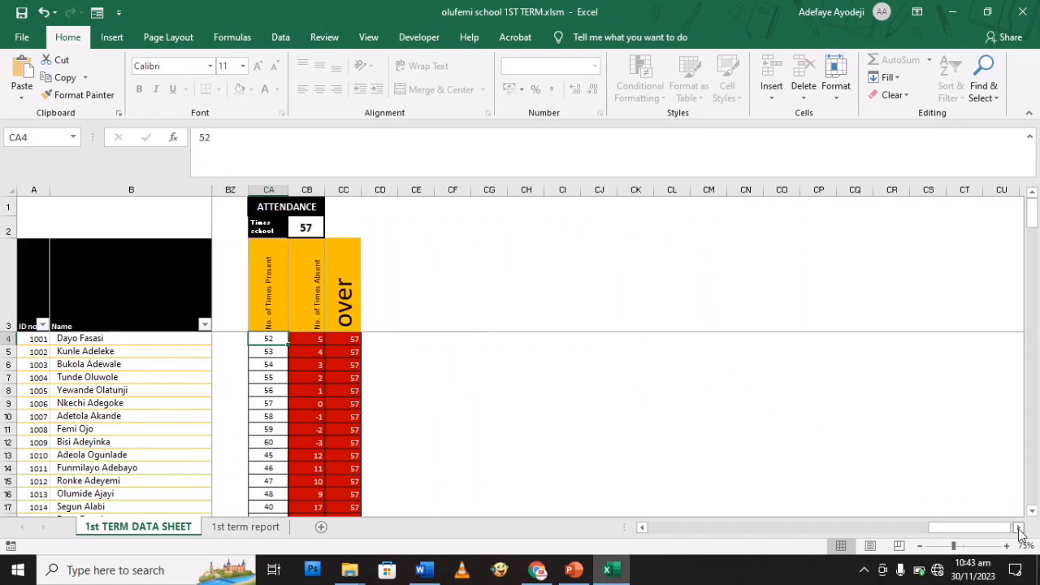
{"action": "left_click", "coordinate": [1019, 528]}
{"action": "left_click", "coordinate": [1019, 528]}
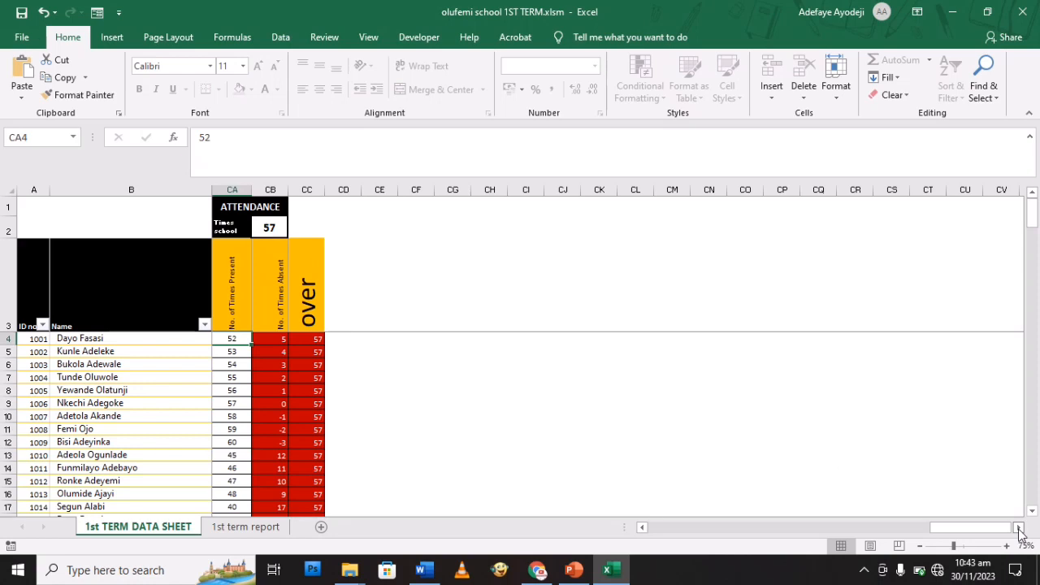
{"action": "left_click", "coordinate": [231, 363]}
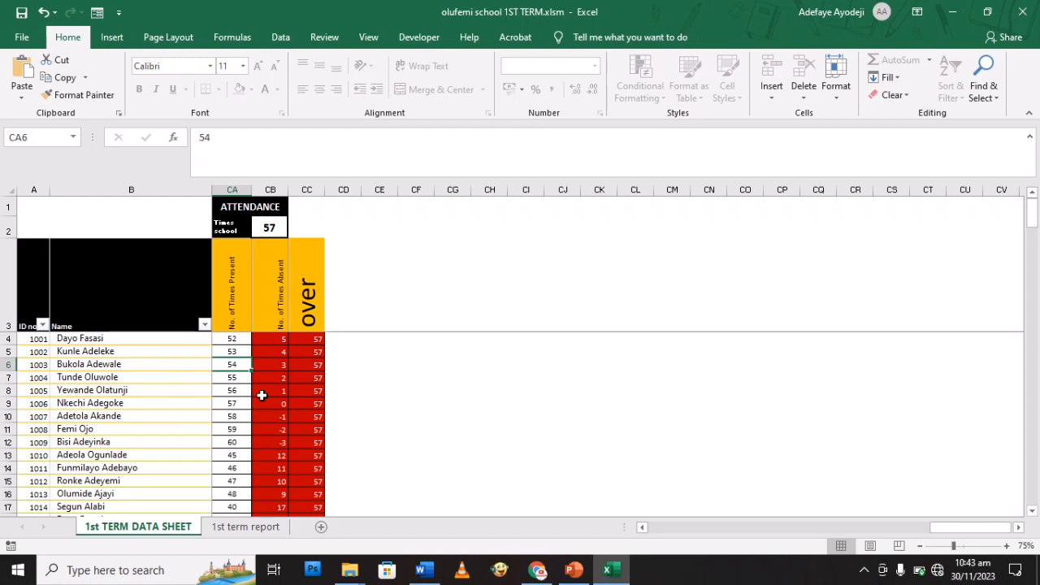
- Open the 1st term report sheet and examine the teacher's remark and teacher's name fields at its end
{"action": "left_click", "coordinate": [250, 526]}
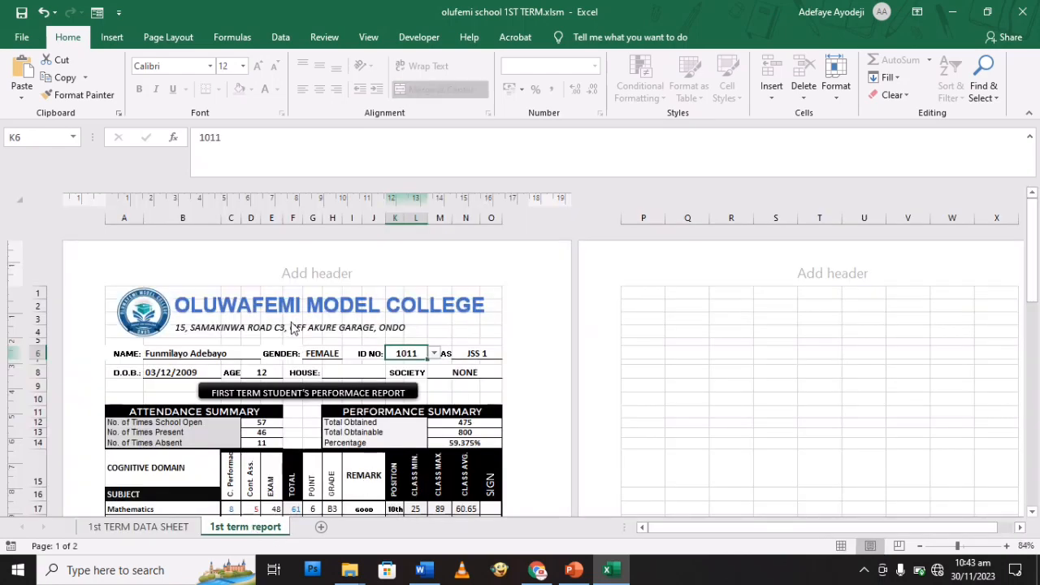
{"action": "left_click_drag", "start_coordinate": [1032, 311], "coordinate": [1034, 264]}
{"action": "left_click_drag", "start_coordinate": [1036, 290], "coordinate": [1035, 464]}
{"action": "left_click", "coordinate": [309, 412]}
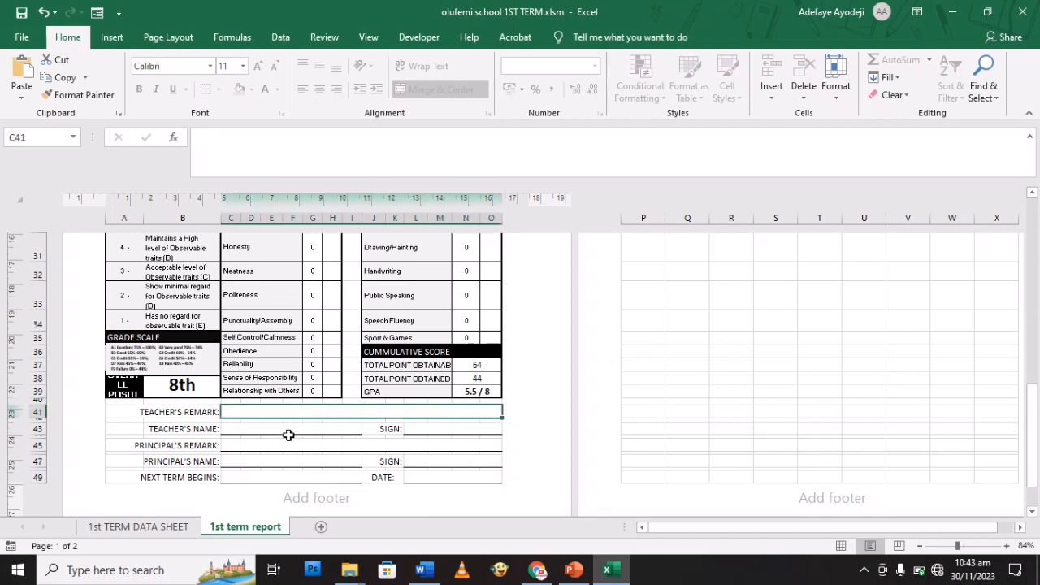
{"action": "left_click", "coordinate": [275, 428]}
{"action": "left_click", "coordinate": [255, 413]}
{"action": "type", "text": "gf"}
{"action": "key", "text": "BackSpace"}
{"action": "key", "text": "BackSpace"}
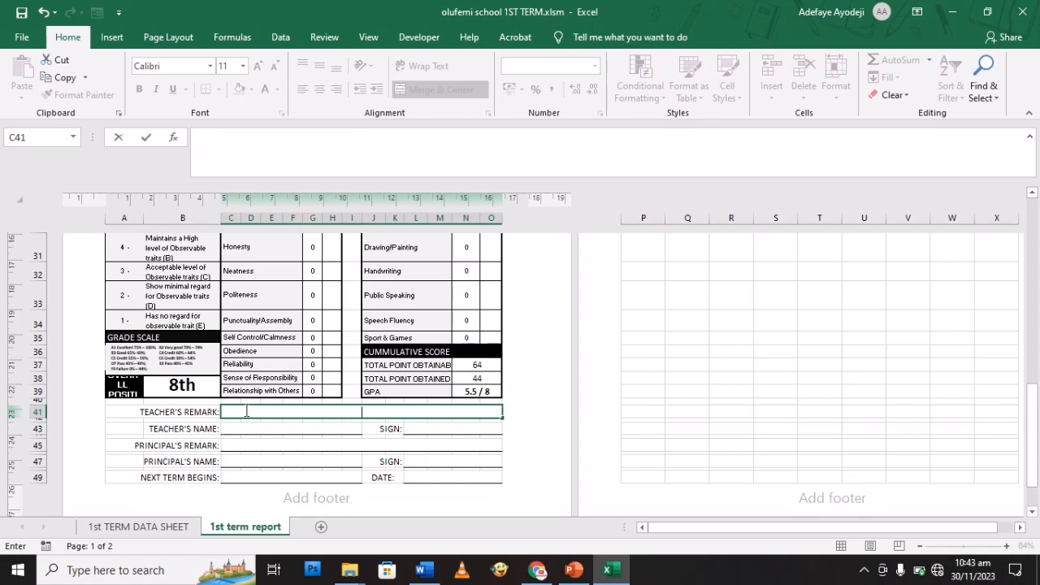
- Examine the teacher's name, signature and principal's remark fields, and check the illustration options for inserting a signature
{"action": "left_click", "coordinate": [244, 428]}
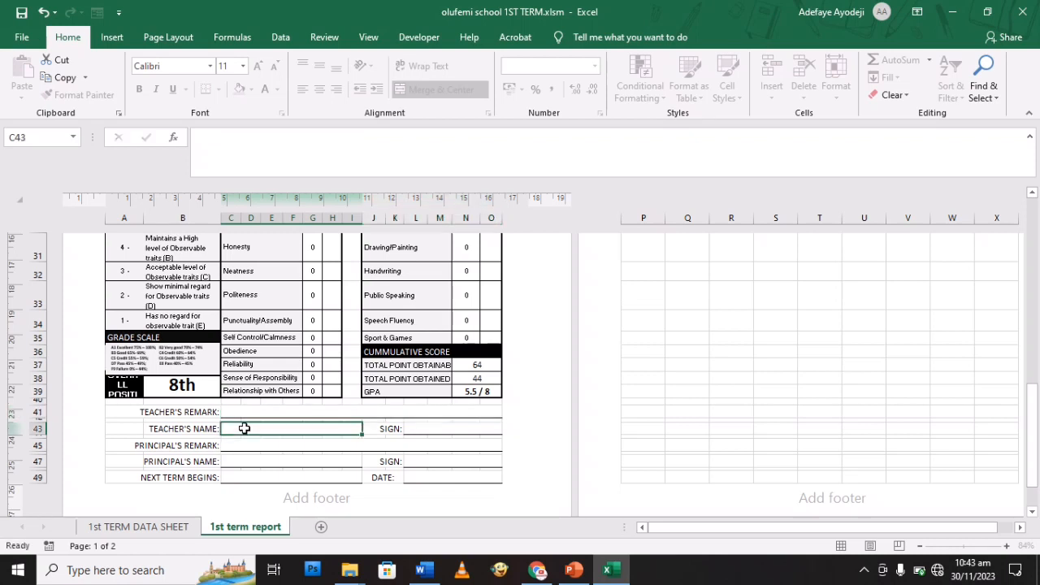
{"action": "left_click", "coordinate": [456, 431]}
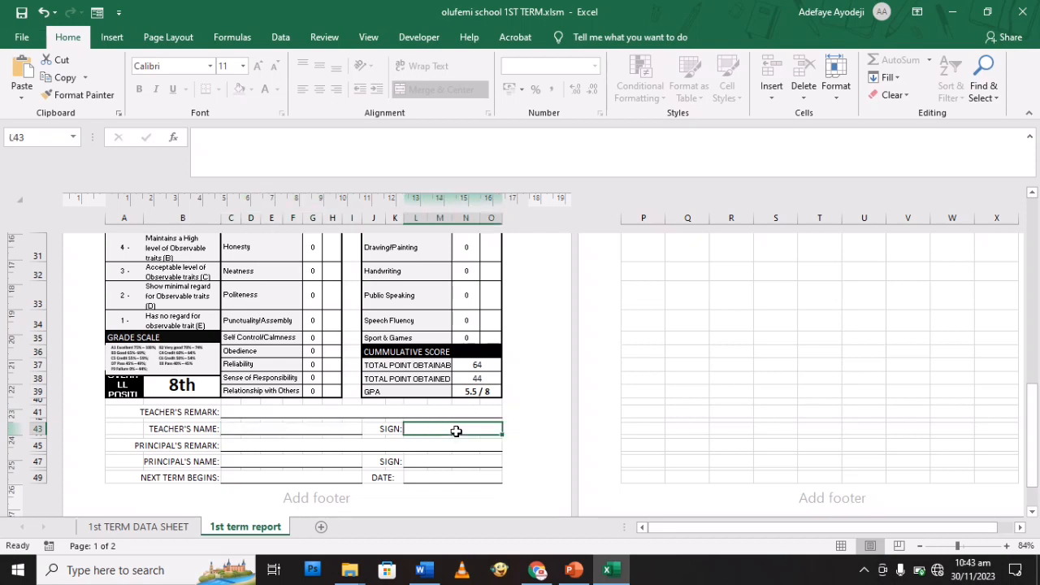
{"action": "left_click", "coordinate": [111, 35]}
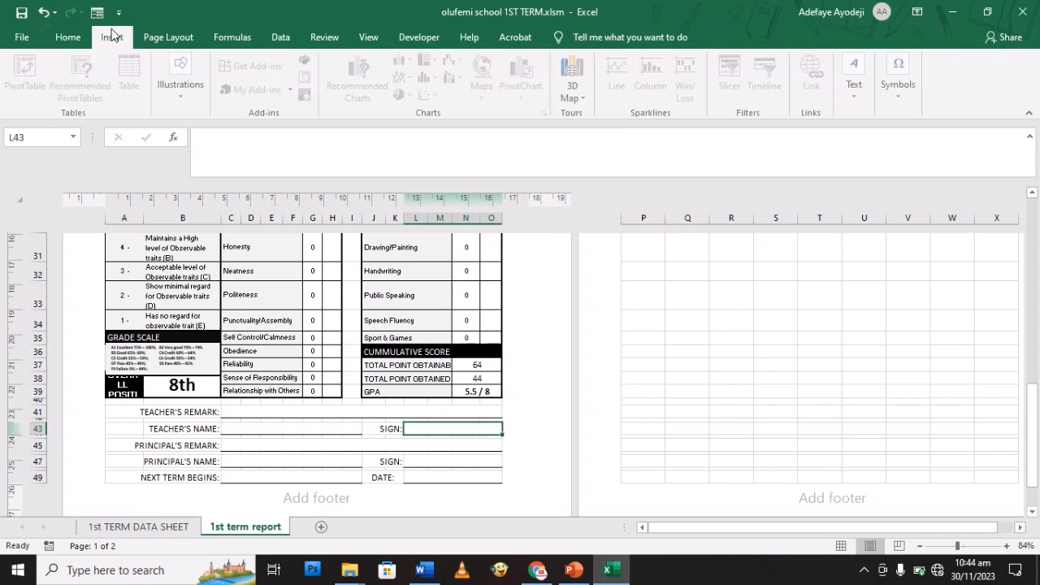
{"action": "left_click", "coordinate": [191, 91]}
{"action": "left_click", "coordinate": [190, 91]}
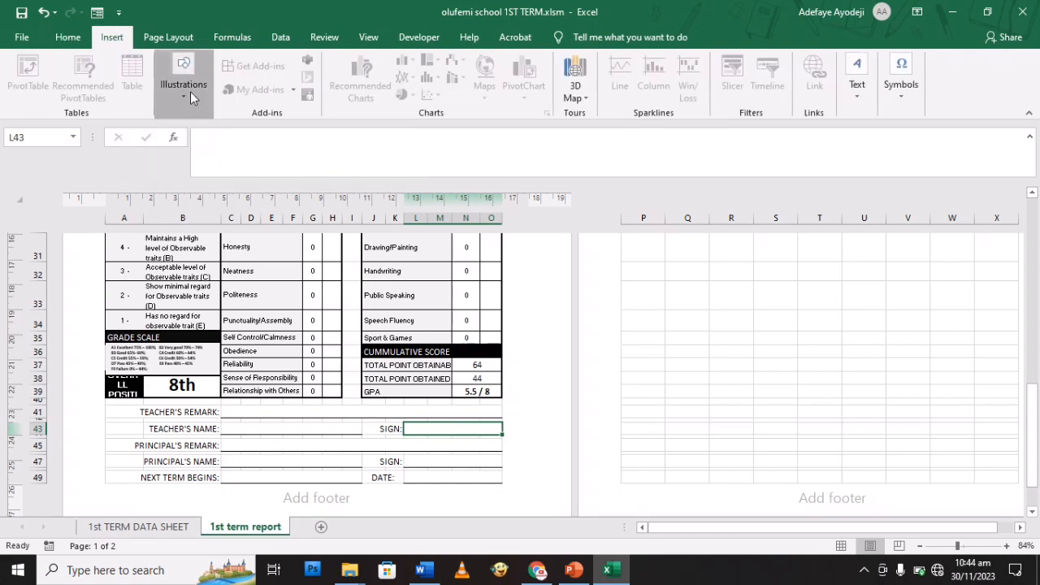
{"action": "left_click", "coordinate": [70, 38]}
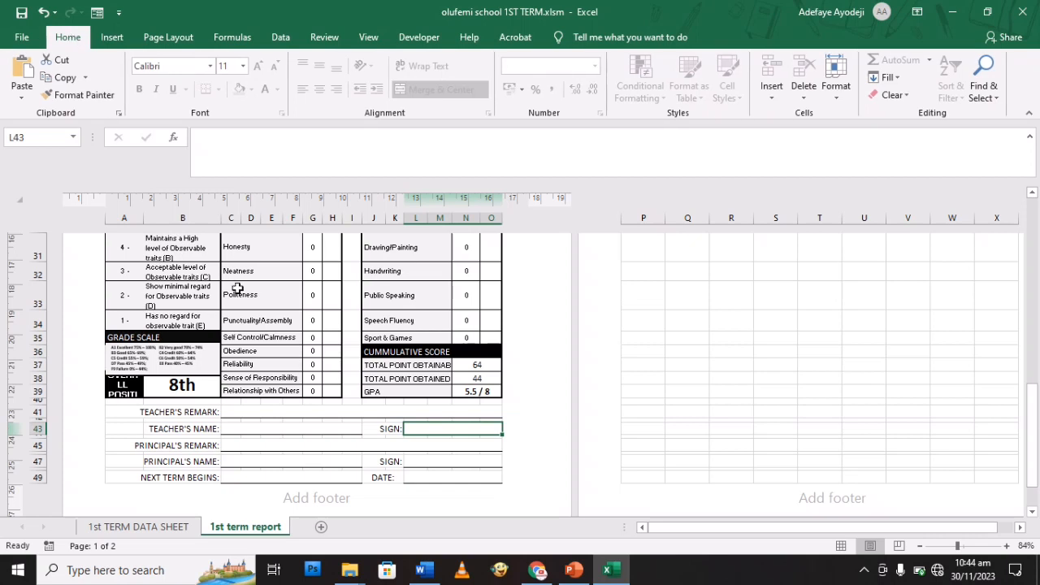
{"action": "left_click", "coordinate": [285, 448]}
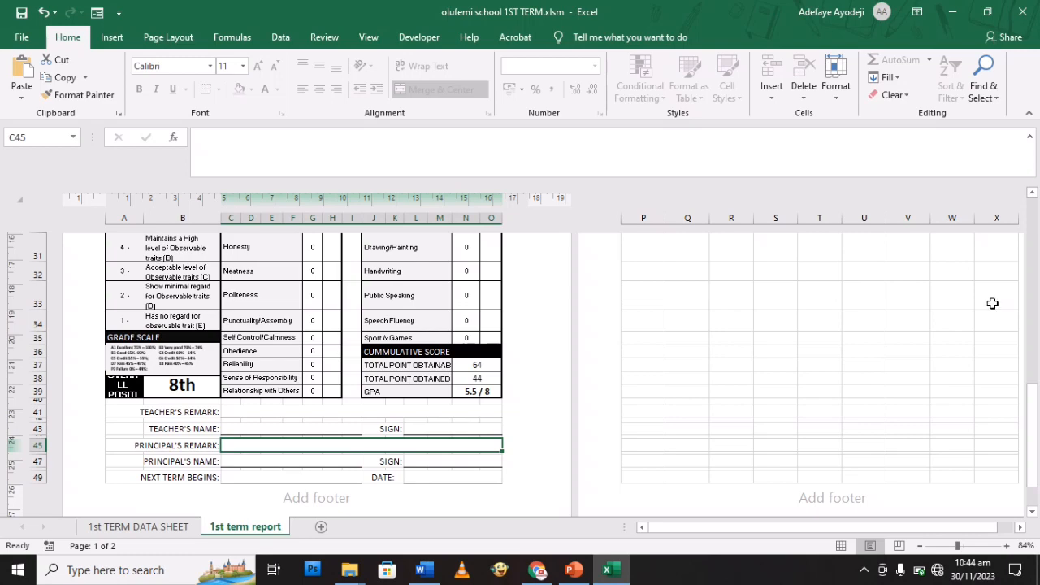
- Load the fourteenth student's report by choosing that student's ID number in K6
{"action": "left_click_drag", "start_coordinate": [1033, 372], "coordinate": [1035, 213]}
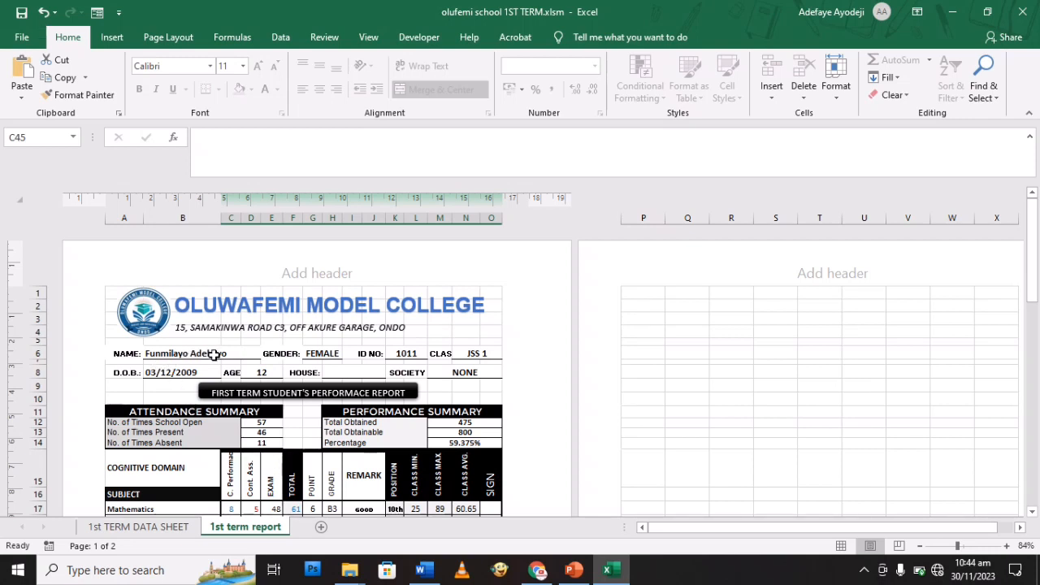
{"action": "left_click", "coordinate": [407, 353]}
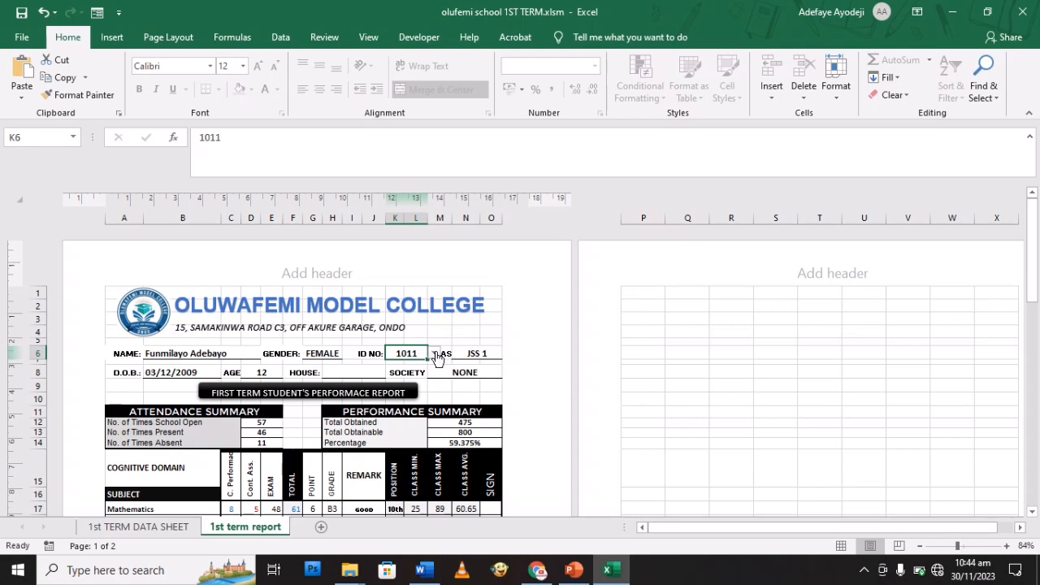
{"action": "left_click", "coordinate": [436, 356]}
{"action": "left_click", "coordinate": [404, 406]}
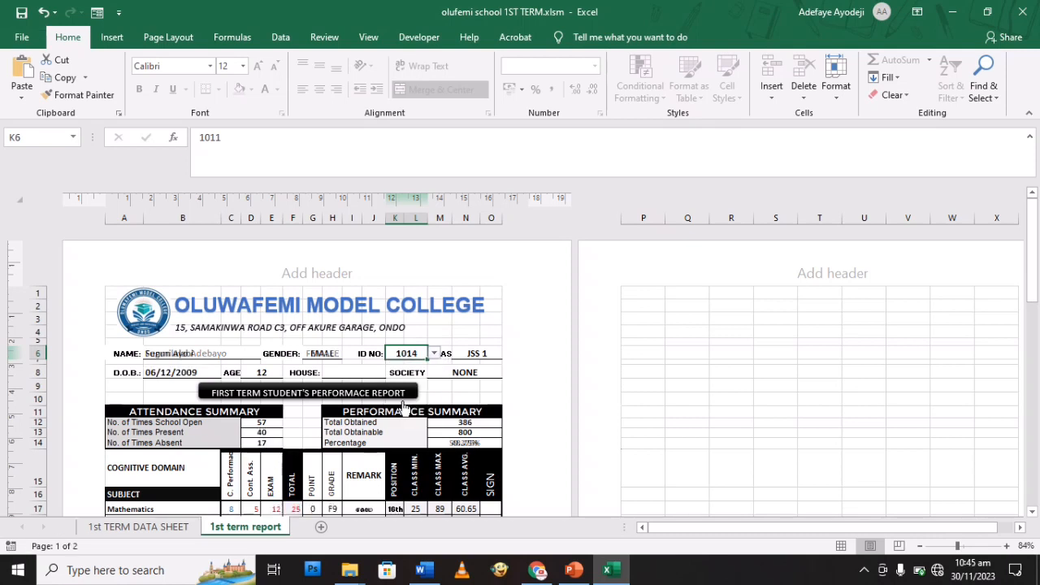
- Switch the report to the first student by choosing the first ID number listed for K6
{"action": "left_click", "coordinate": [435, 354]}
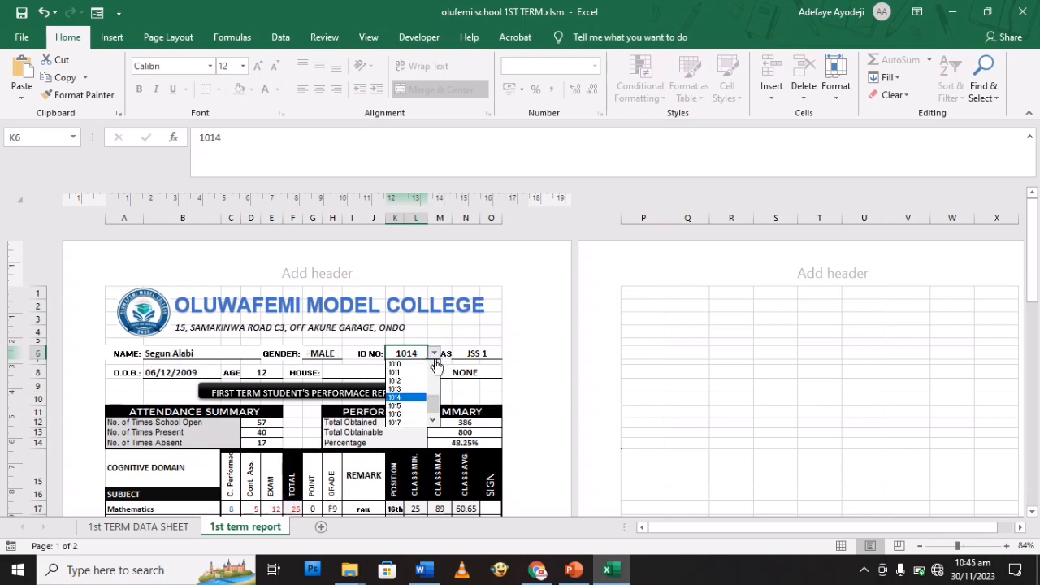
{"action": "scroll", "coordinate": [436, 382], "scroll_direction": "up", "scroll_amount": 3}
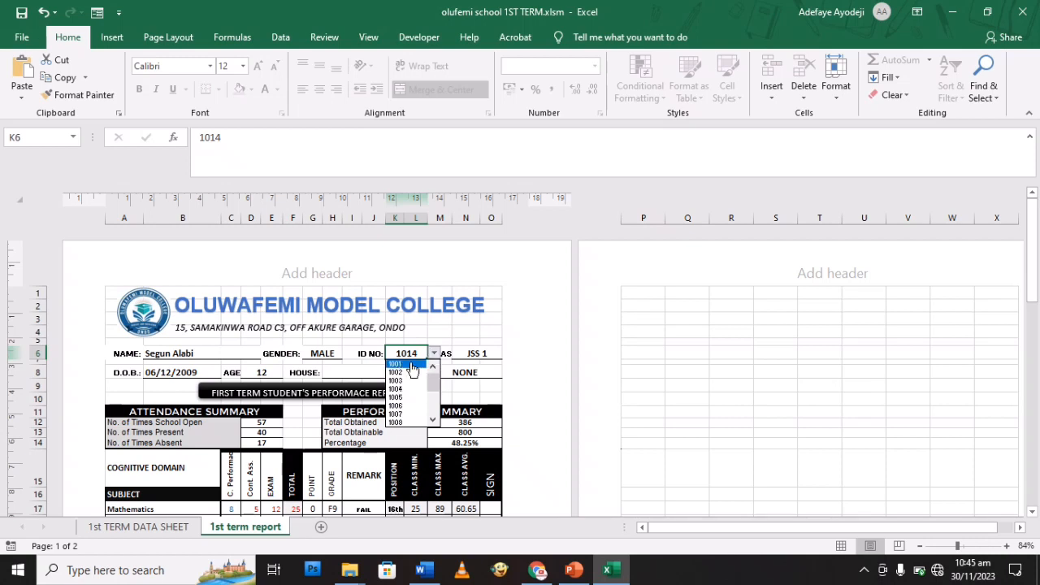
{"action": "left_click", "coordinate": [411, 366]}
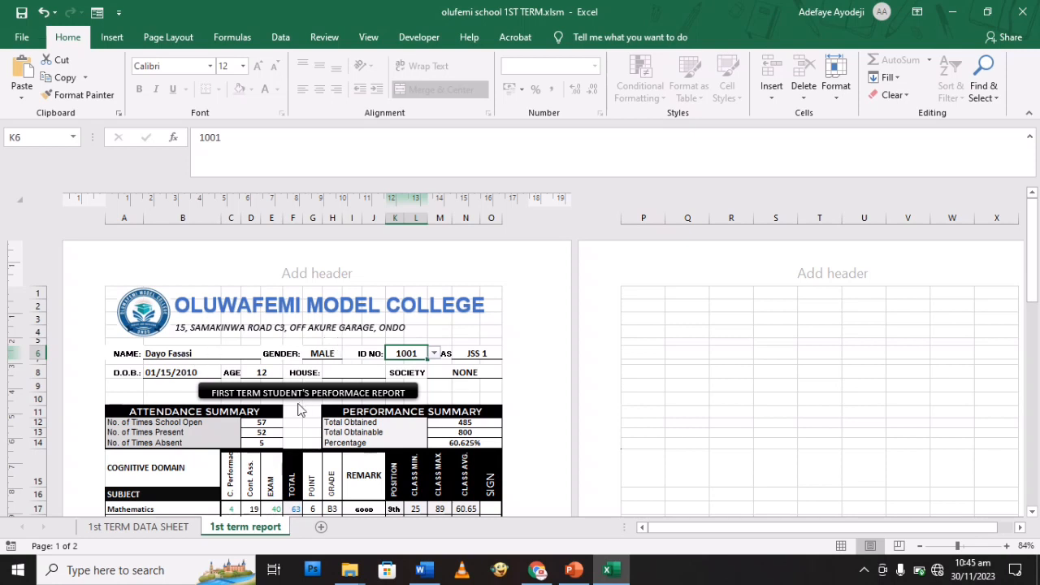
- Check the attendance data on the 1st TERM DATA SHEET, and examine the first student's report from the summaries to the ratings
{"action": "left_click", "coordinate": [159, 530]}
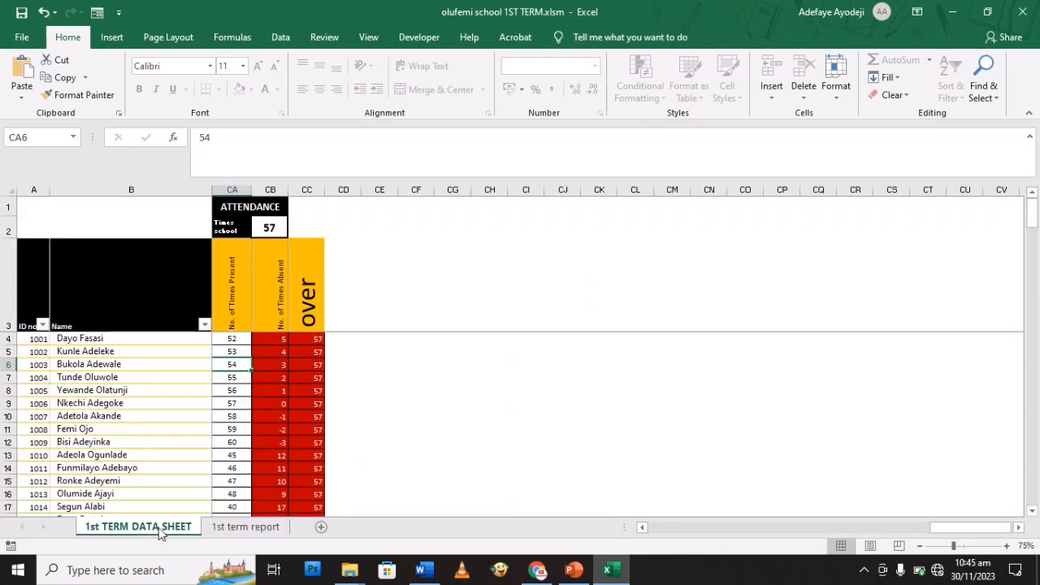
{"action": "left_click", "coordinate": [234, 533]}
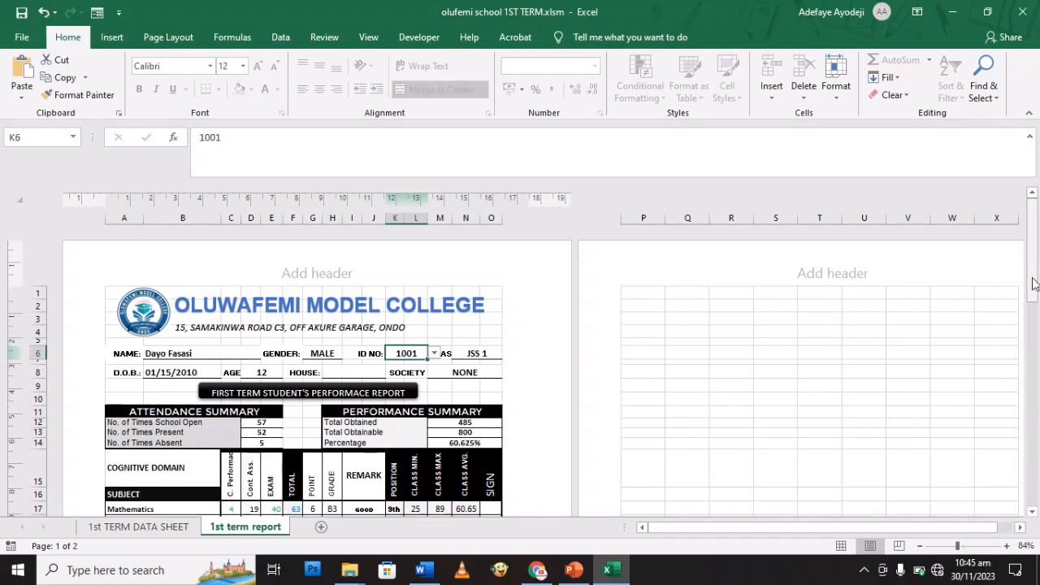
{"action": "left_click_drag", "start_coordinate": [1034, 283], "coordinate": [1034, 319]}
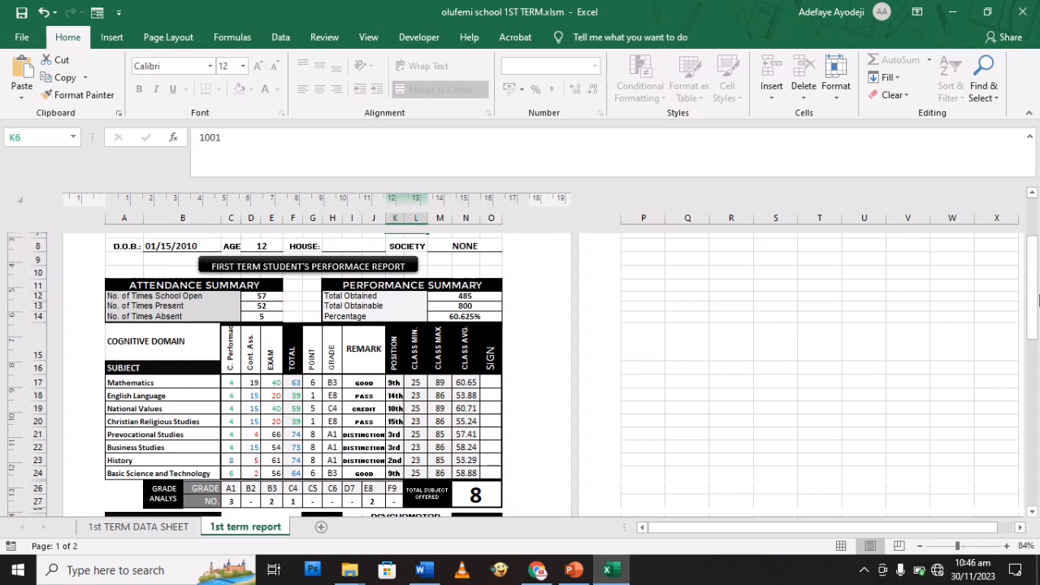
{"action": "left_click_drag", "start_coordinate": [1035, 281], "coordinate": [1034, 302]}
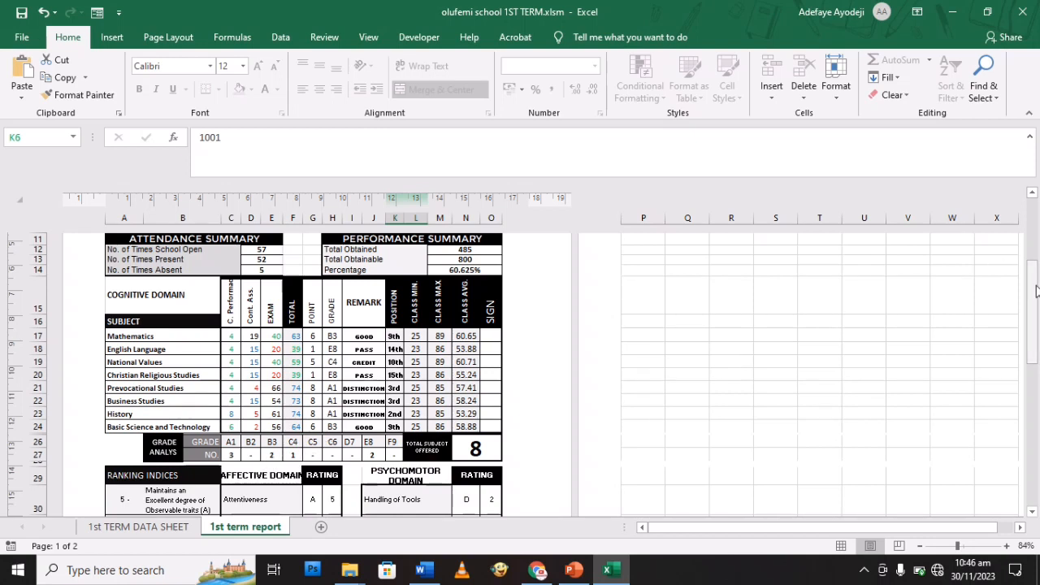
{"action": "left_click_drag", "start_coordinate": [1035, 292], "coordinate": [1033, 211]}
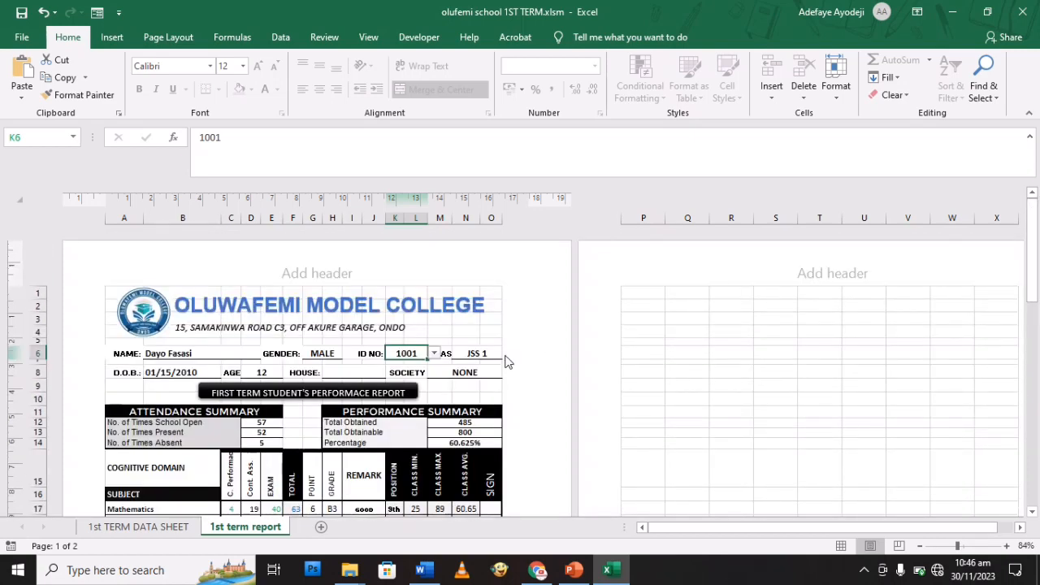
- Load the third student's report by choosing that student's ID number in K6
{"action": "left_click", "coordinate": [434, 354]}
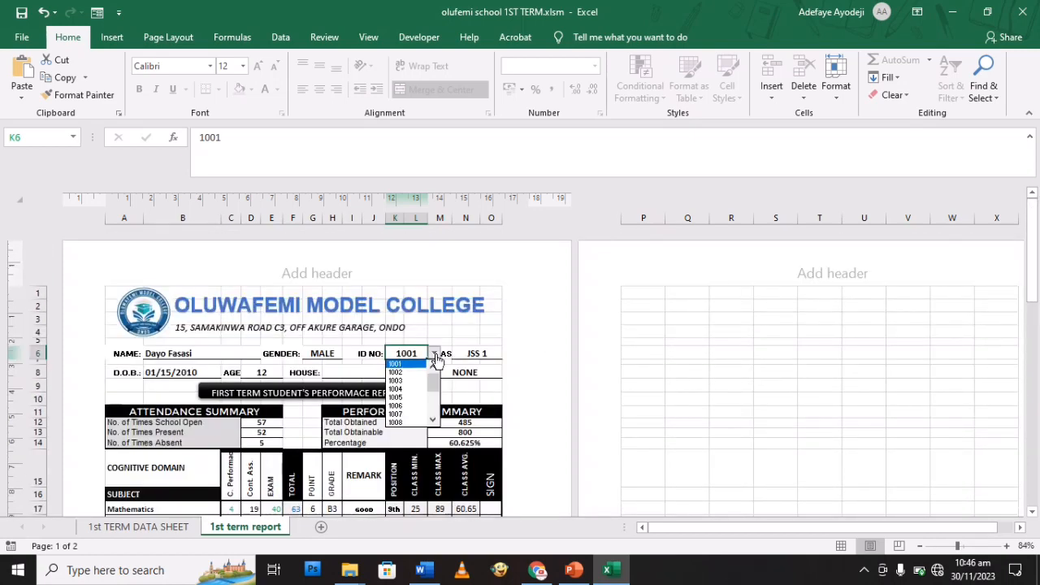
{"action": "left_click", "coordinate": [413, 381]}
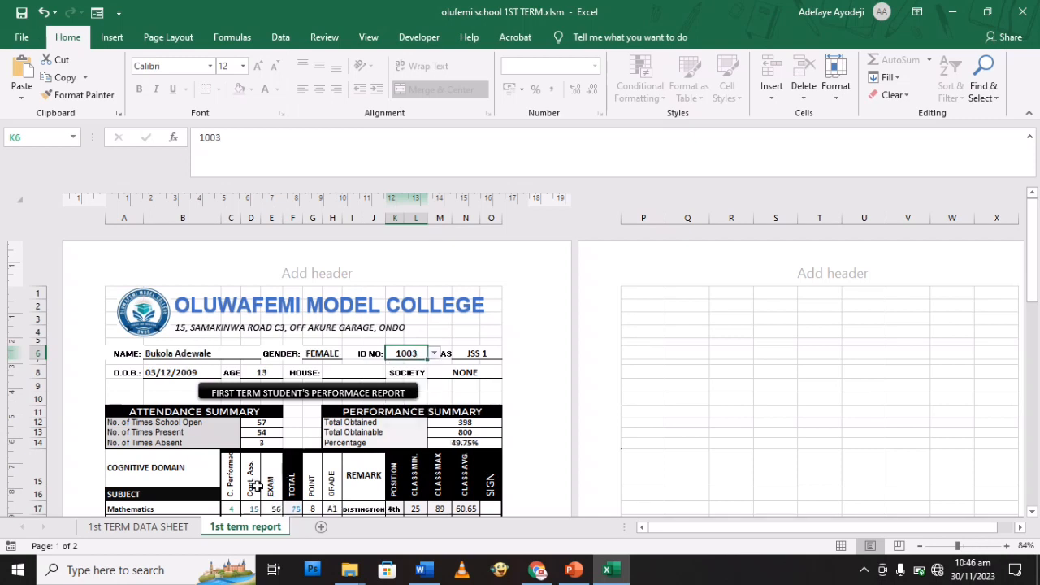
- Examine the student records on the 1st TERM DATA SHEET, from the ID numbers and names to the Mathematics scores
{"action": "left_click", "coordinate": [138, 527]}
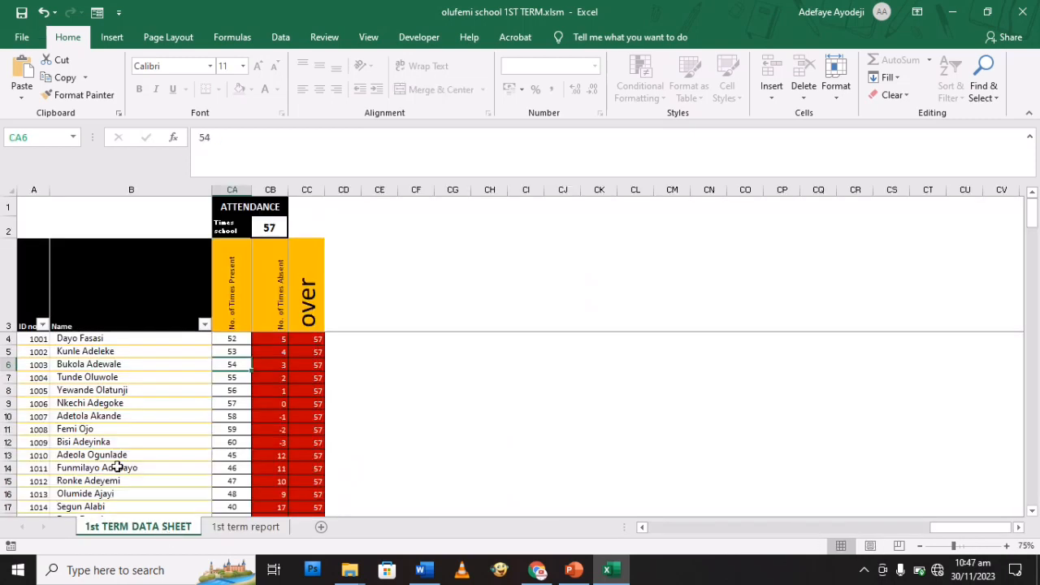
{"action": "left_click_drag", "start_coordinate": [663, 535], "coordinate": [643, 528]}
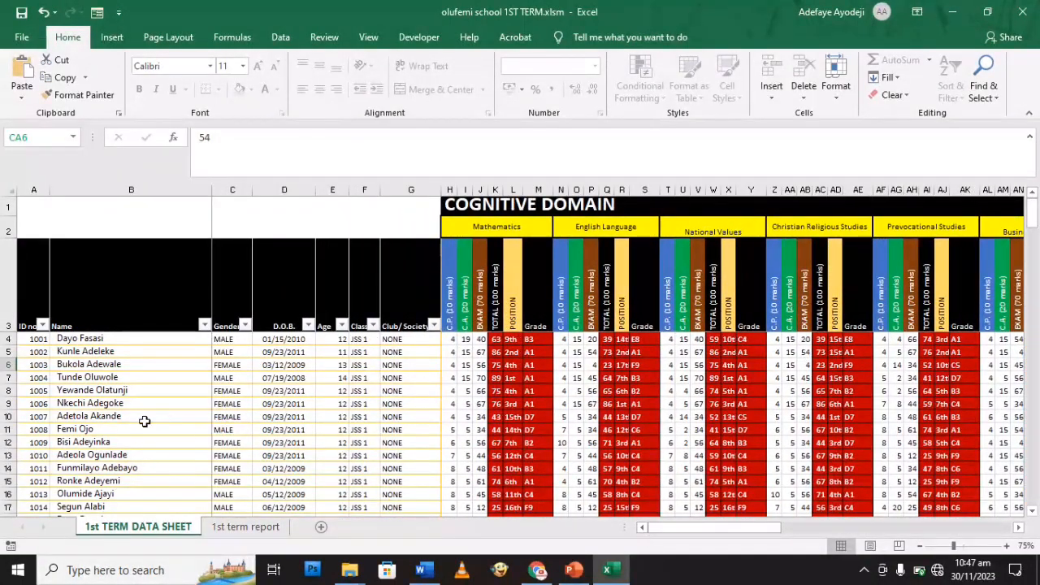
{"action": "left_click_drag", "start_coordinate": [93, 404], "coordinate": [446, 488]}
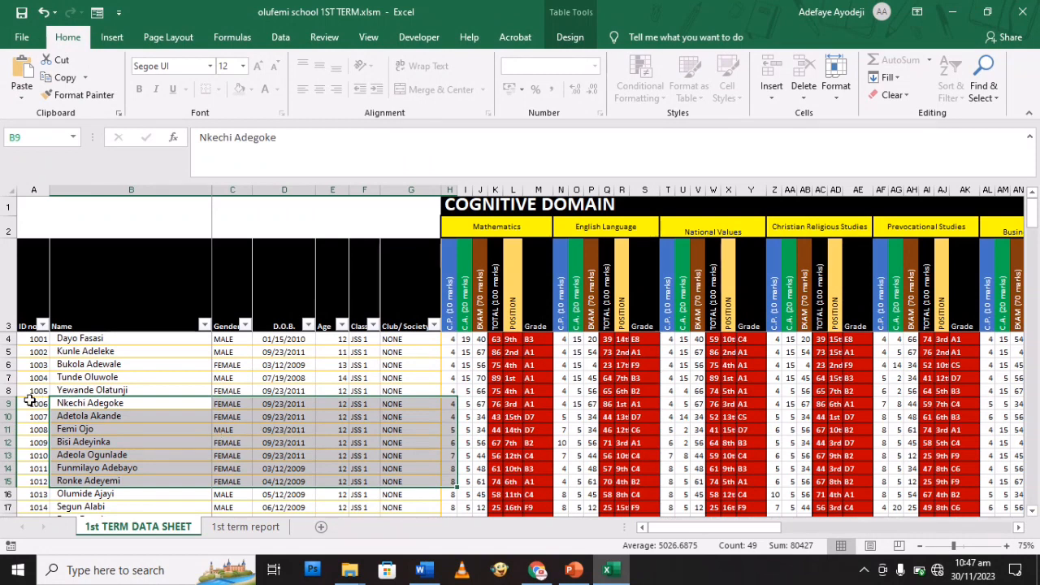
{"action": "left_click_drag", "start_coordinate": [29, 398], "coordinate": [480, 506]}
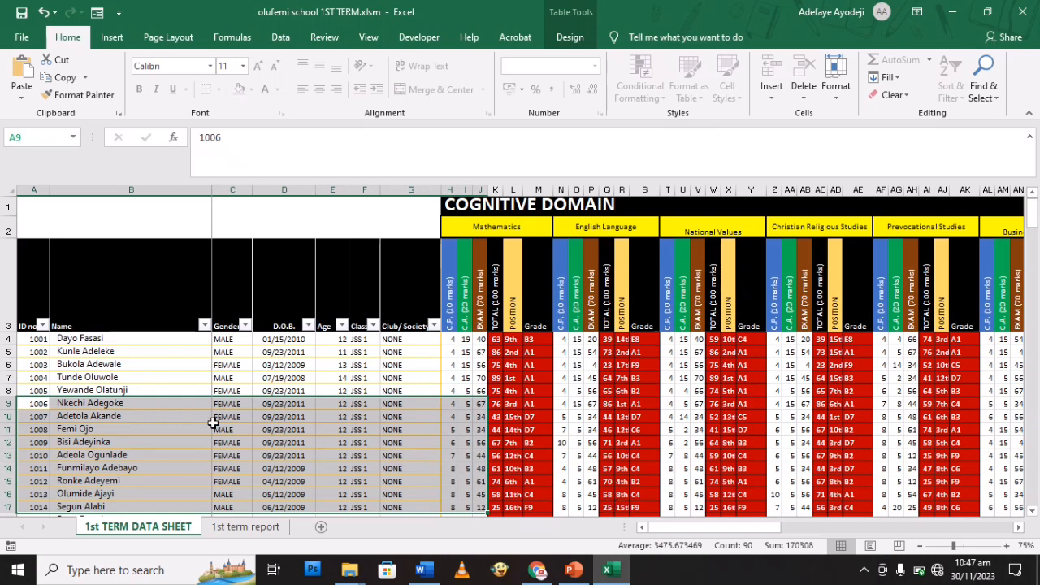
{"action": "left_click", "coordinate": [39, 340]}
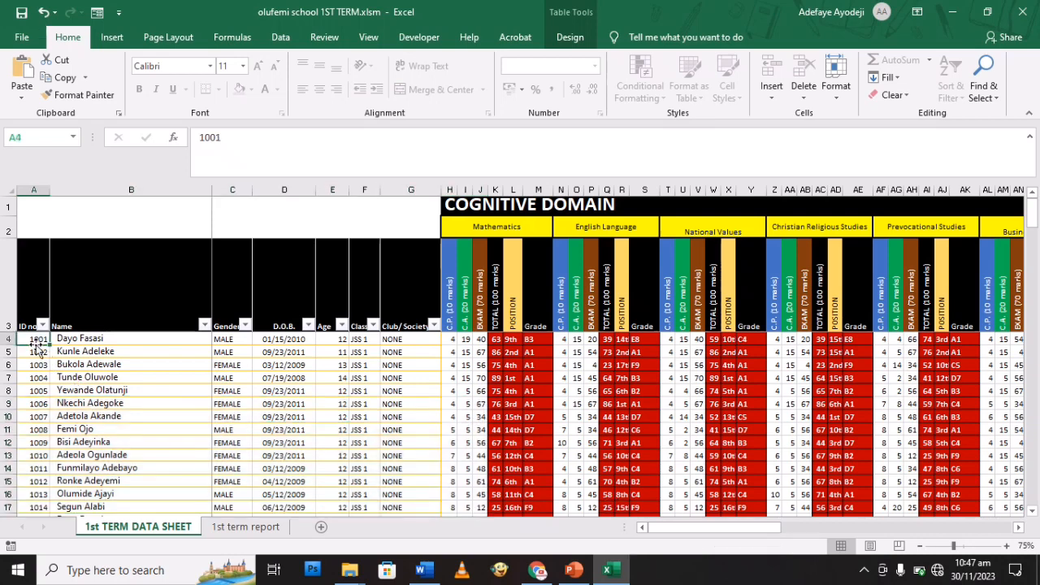
- Return to the 1st term report sheet and load the second student's report by choosing that student's ID number in K6
{"action": "left_click", "coordinate": [215, 527]}
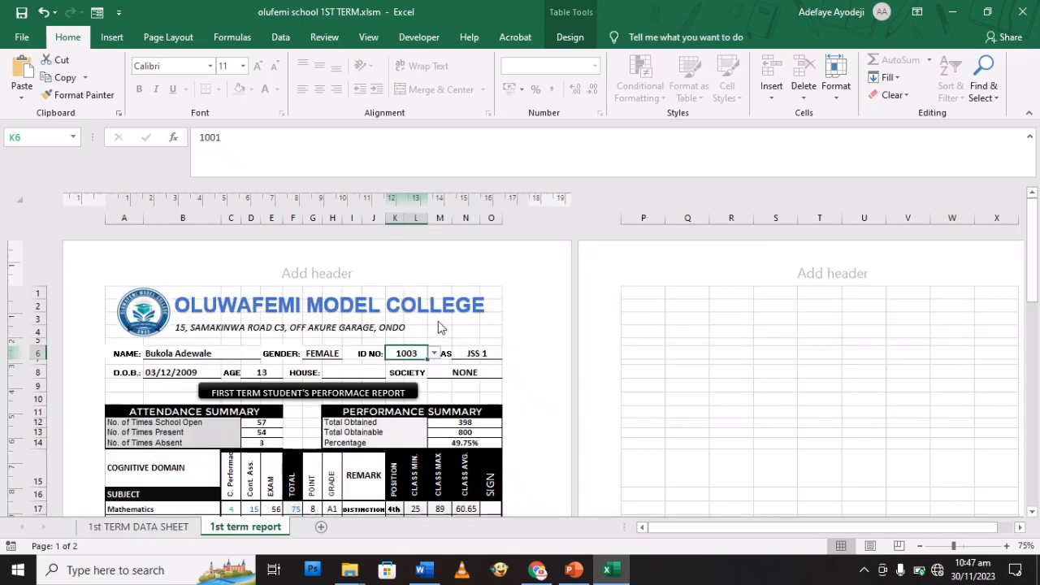
{"action": "left_click", "coordinate": [435, 355]}
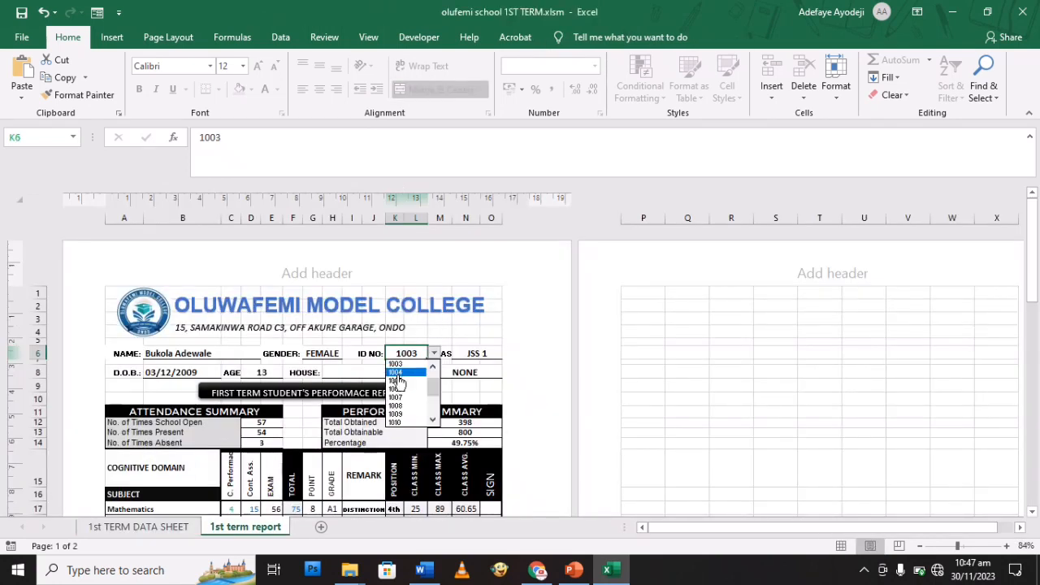
{"action": "left_click_drag", "start_coordinate": [435, 384], "coordinate": [433, 378]}
{"action": "left_click", "coordinate": [407, 371]}
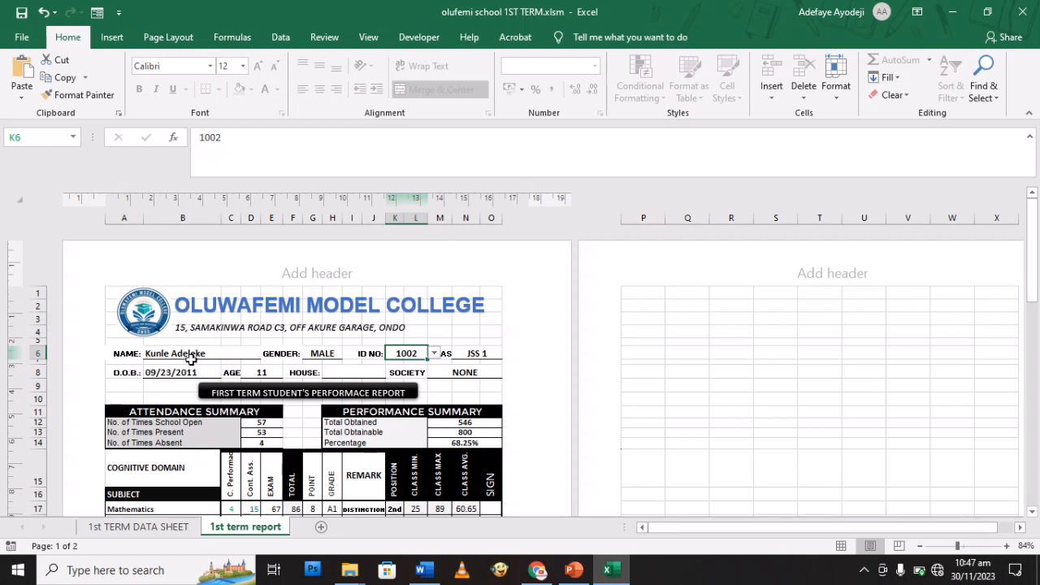
- Set K6 to the first student's ID number to bring up that student's report
{"action": "left_click", "coordinate": [435, 354]}
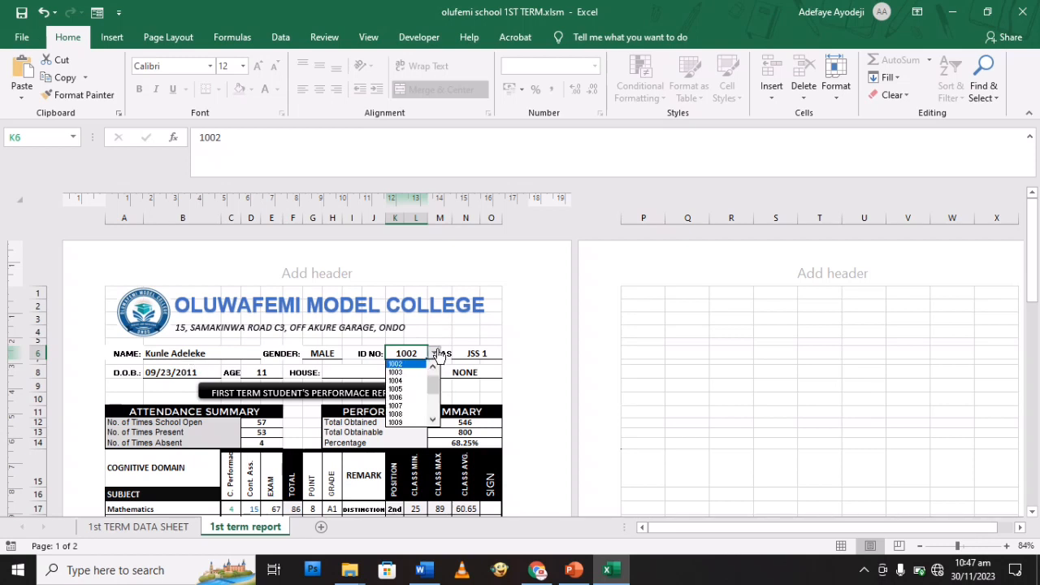
{"action": "left_click_drag", "start_coordinate": [435, 382], "coordinate": [434, 373]}
{"action": "left_click", "coordinate": [417, 366]}
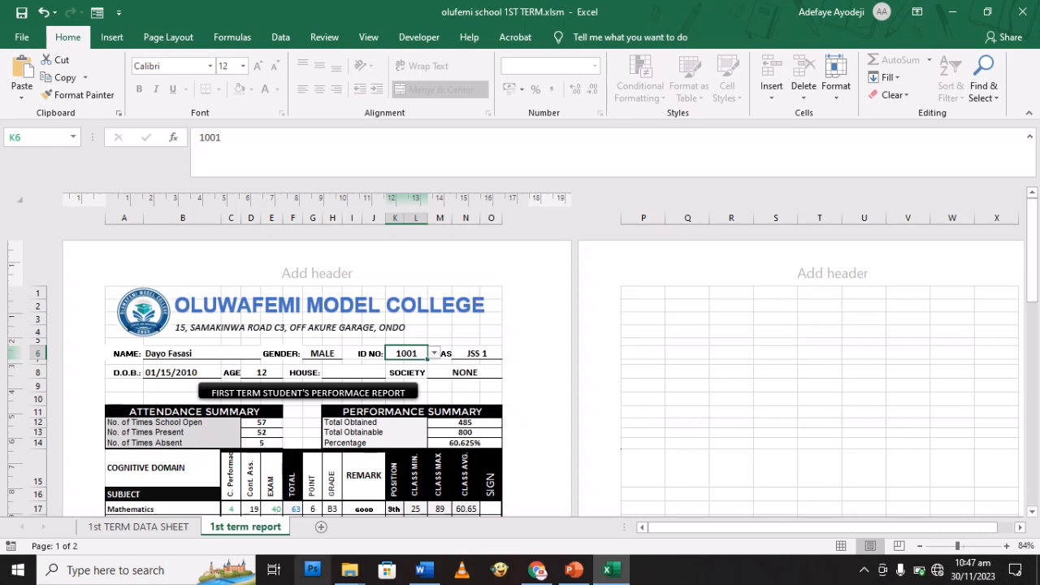
- Open the print preview of the 1st term report and examine the enlarged page down to the remark and signature fields
{"action": "left_click", "coordinate": [130, 526]}
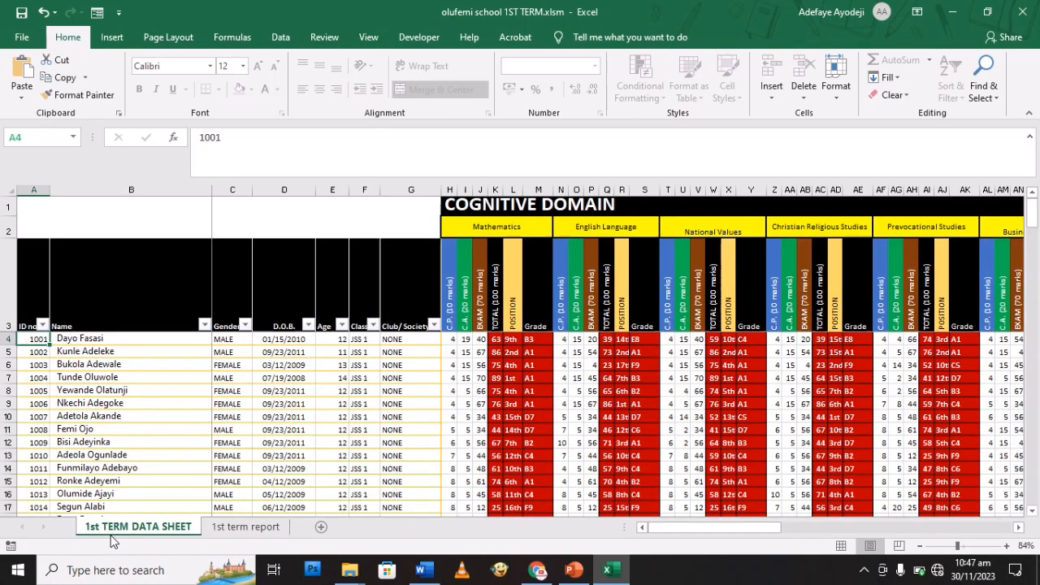
{"action": "left_click", "coordinate": [235, 527]}
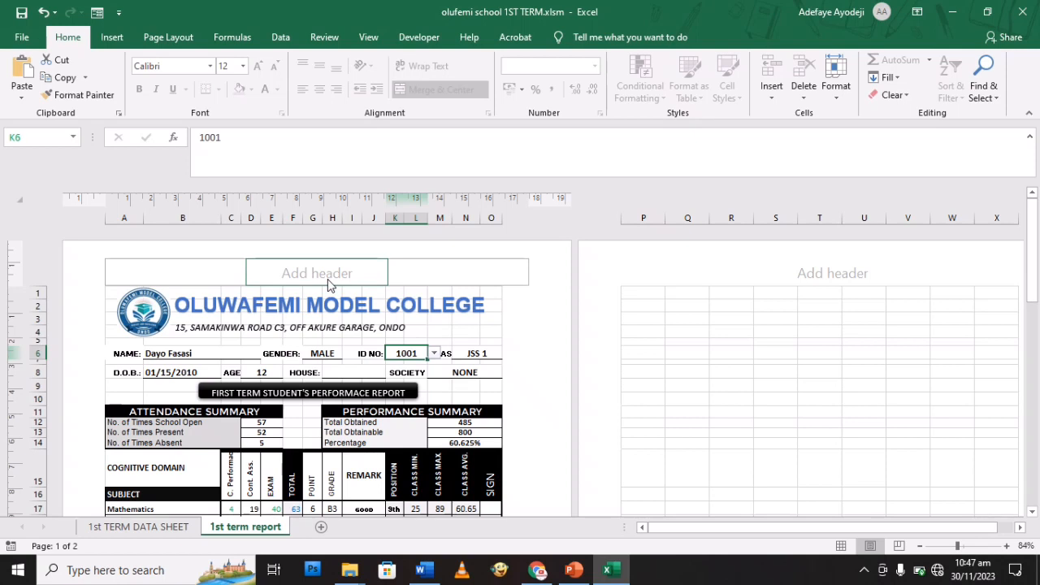
{"action": "key", "text": "ctrl+p"}
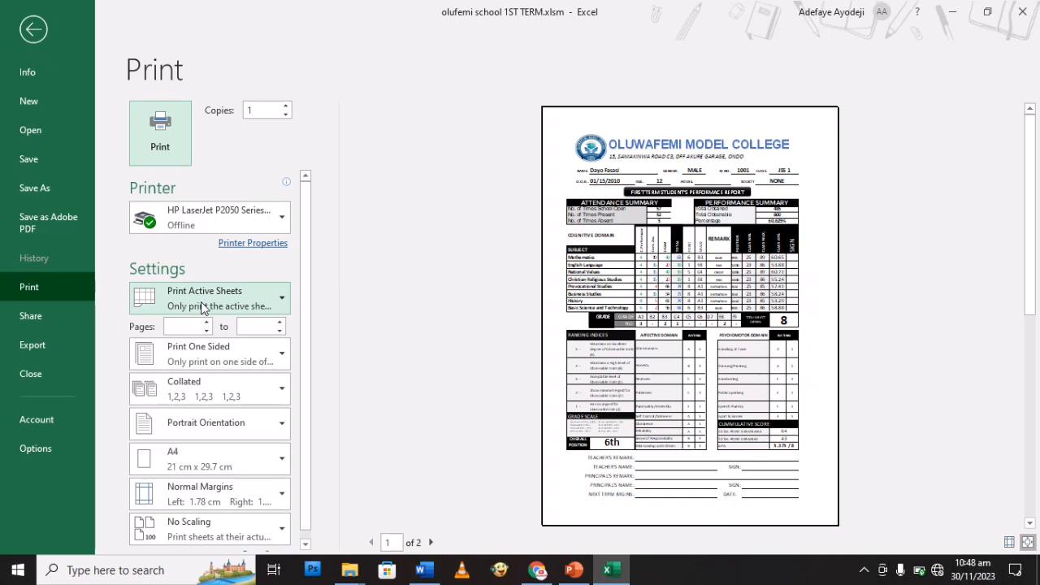
{"action": "left_click", "coordinate": [1027, 542]}
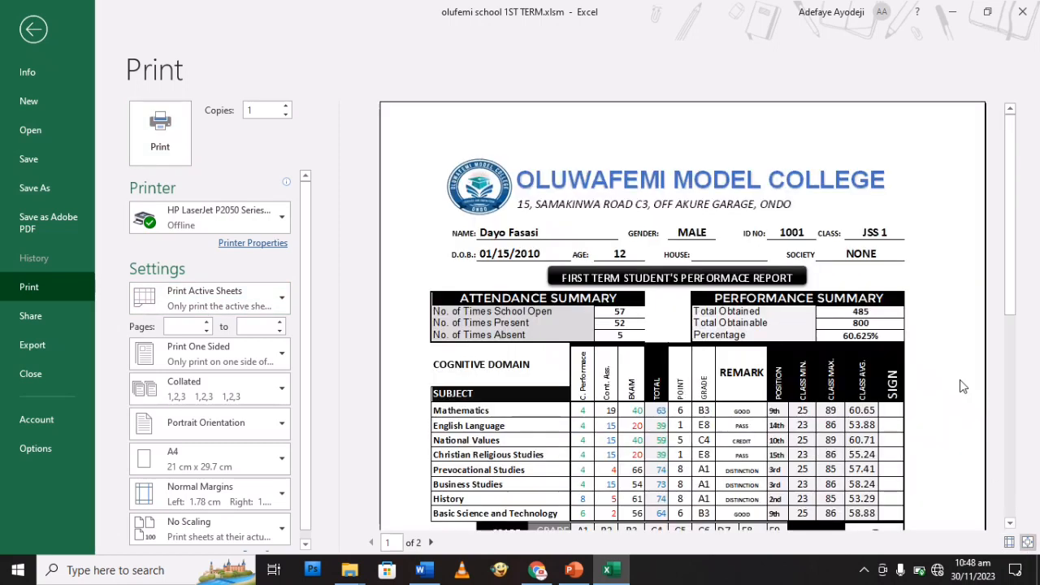
{"action": "left_click_drag", "start_coordinate": [1015, 242], "coordinate": [1017, 334]}
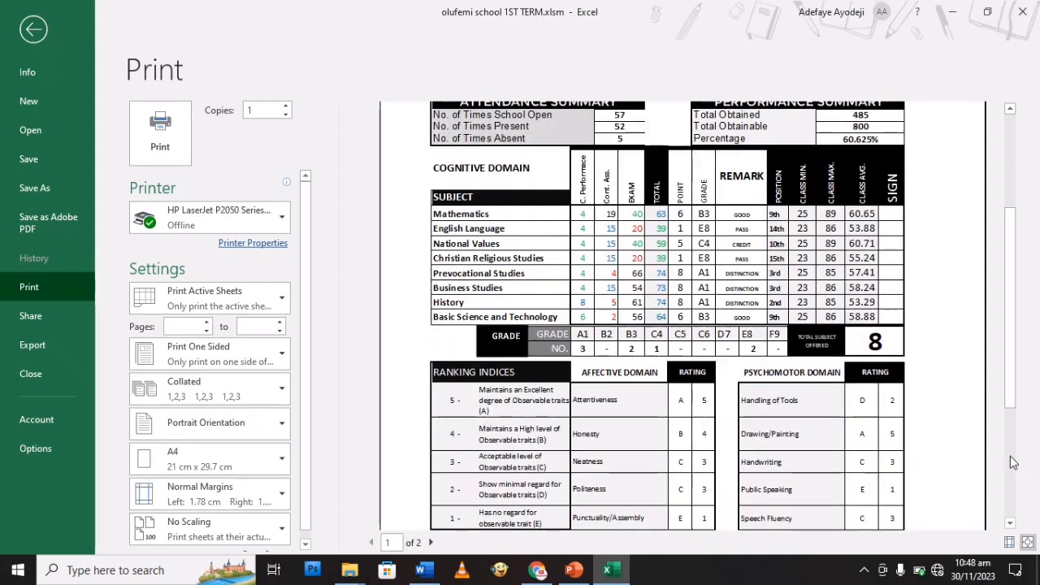
{"action": "left_click", "coordinate": [1010, 456]}
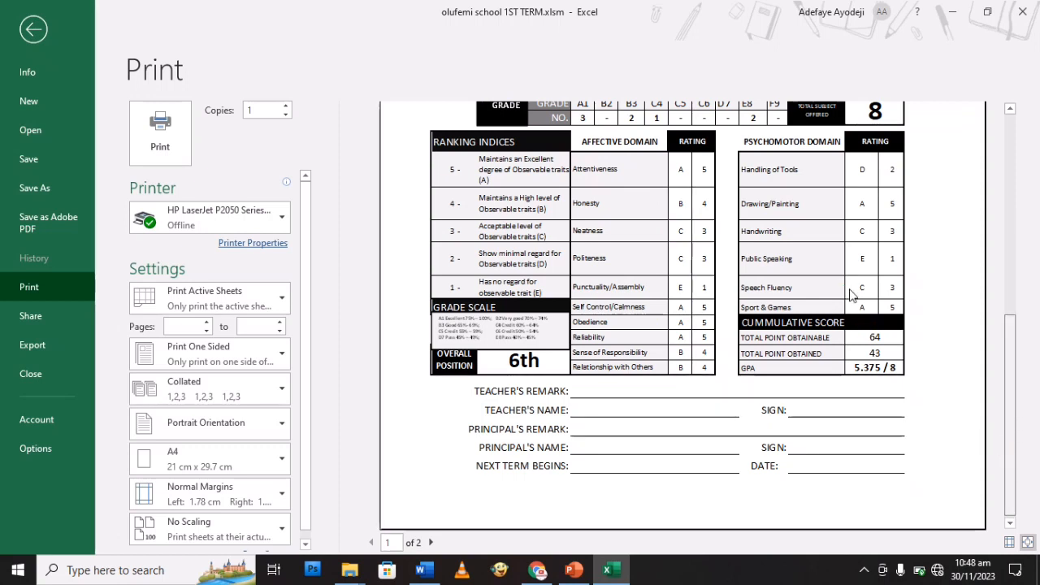
{"action": "scroll", "coordinate": [691, 179], "scroll_direction": "up", "scroll_amount": 1}
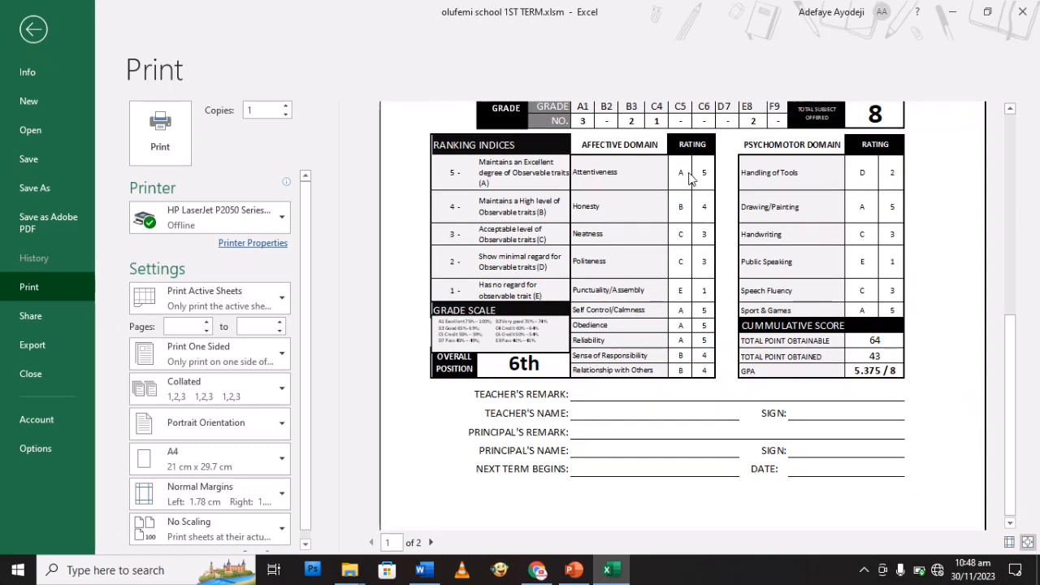